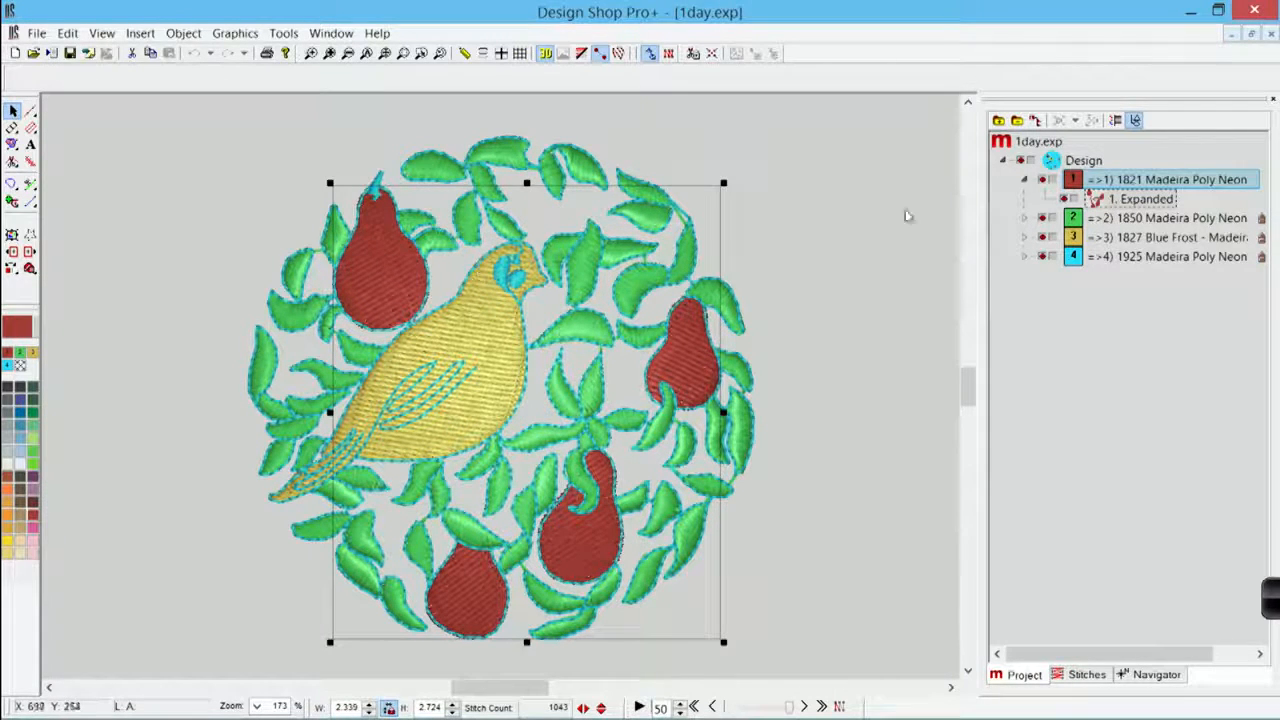
- Convert the Expanded object under the 1821 Madeira Poly Neon colour to wireframe and list its resulting elements
right_click(1122, 203)
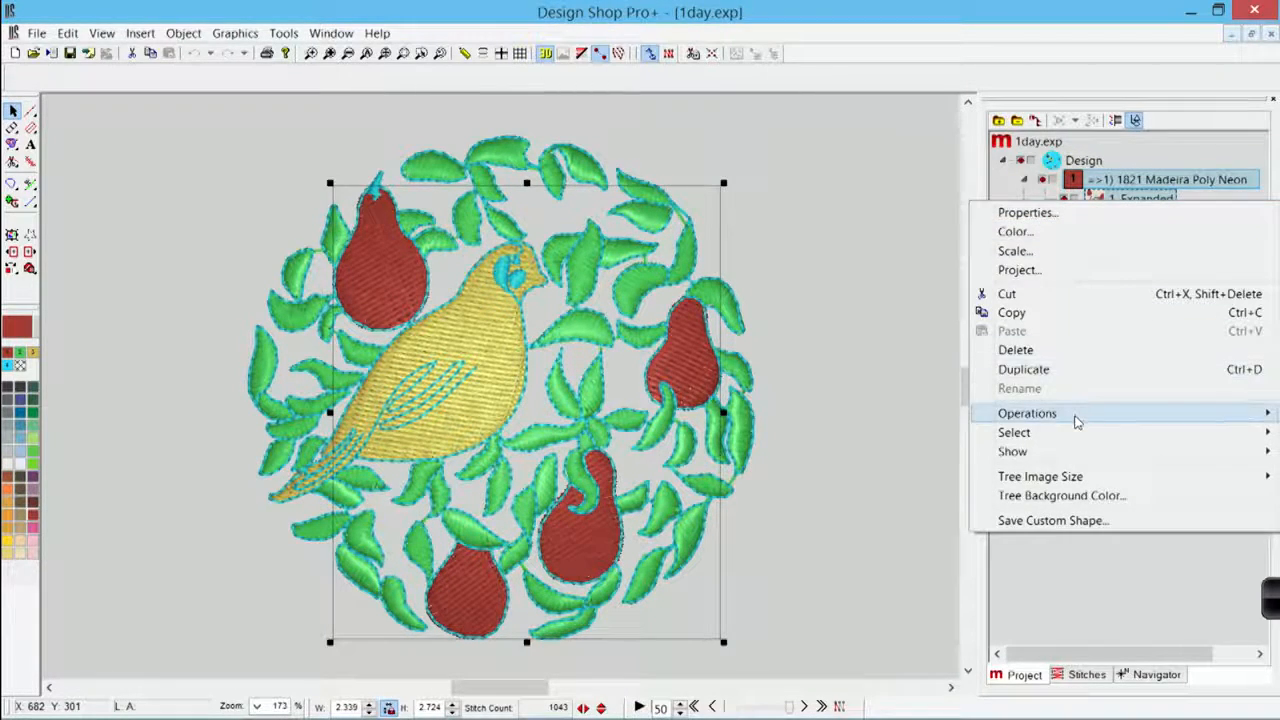
mouse_move(1077, 422)
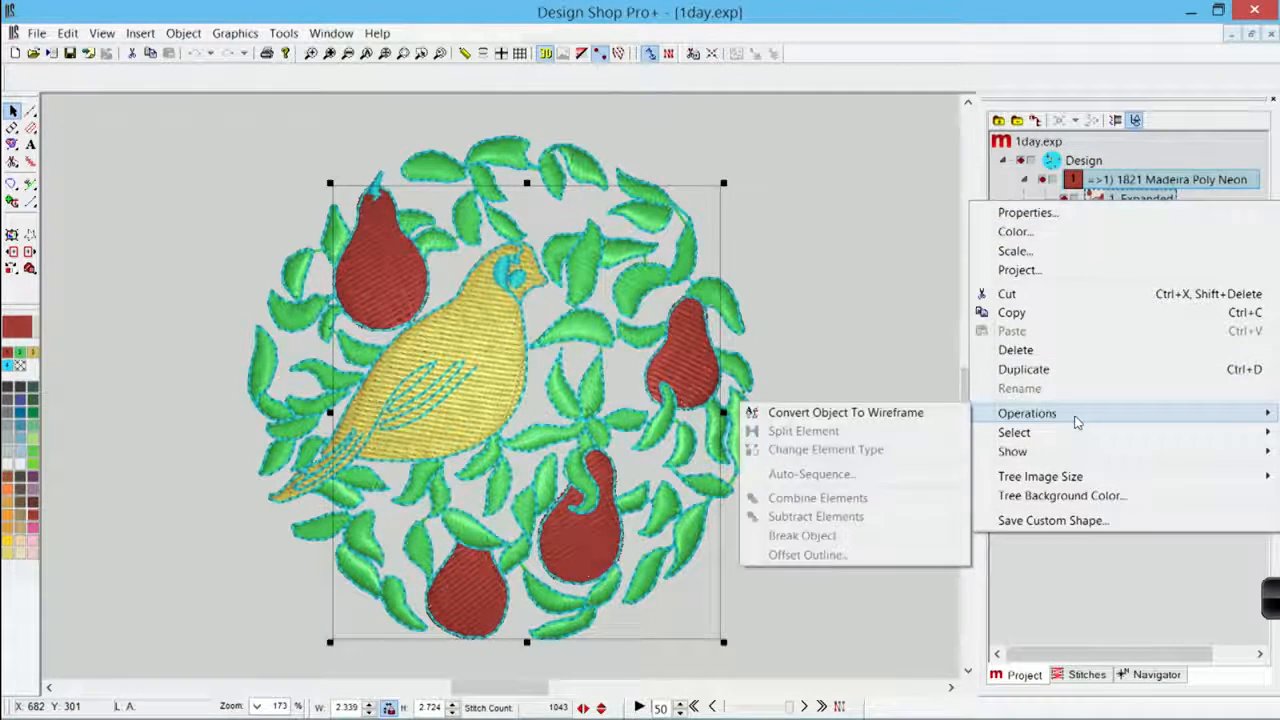
left_click(912, 422)
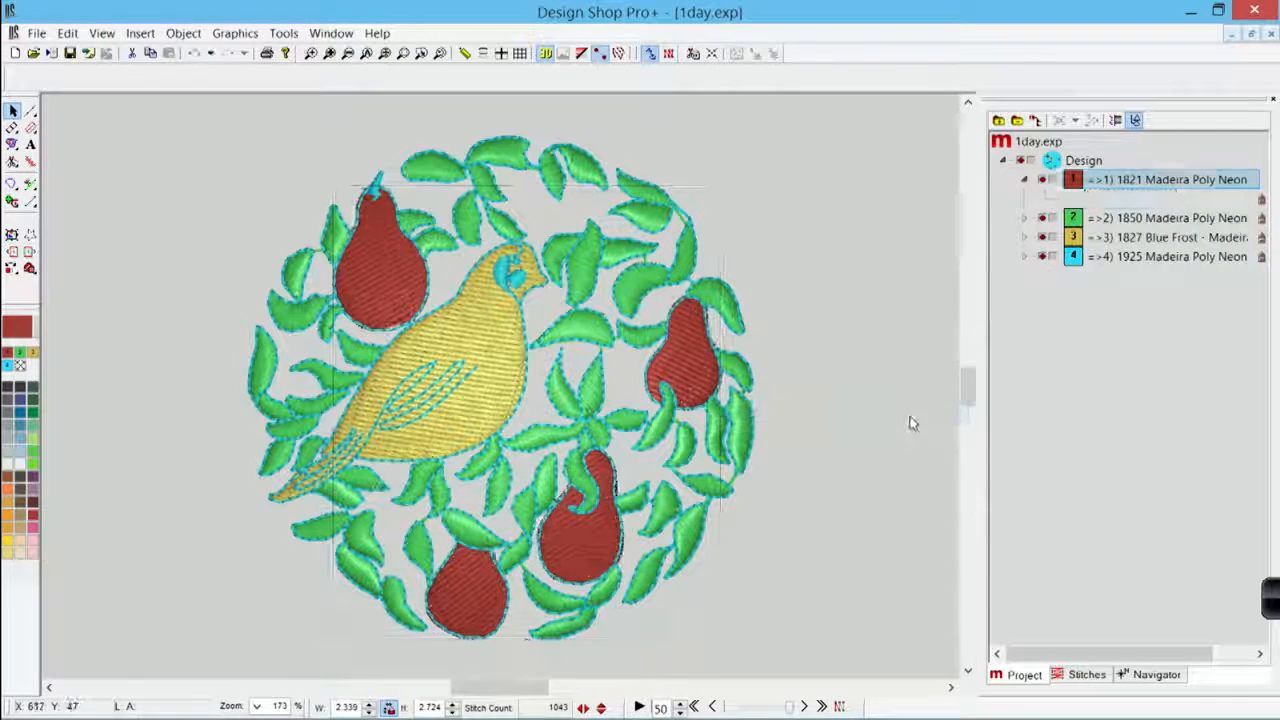
left_click(1024, 183)
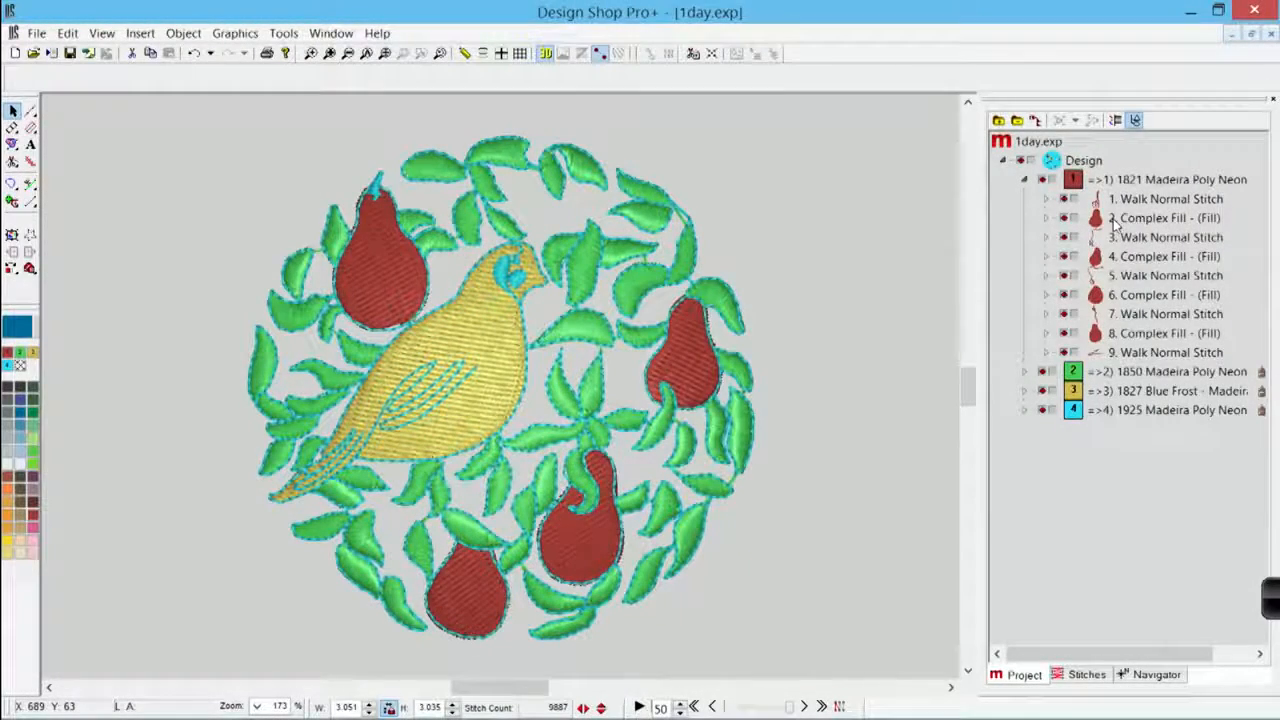
- Set the second element's pear fill density to 20 and pull one outline point on its right edge outward
left_click(1113, 221)
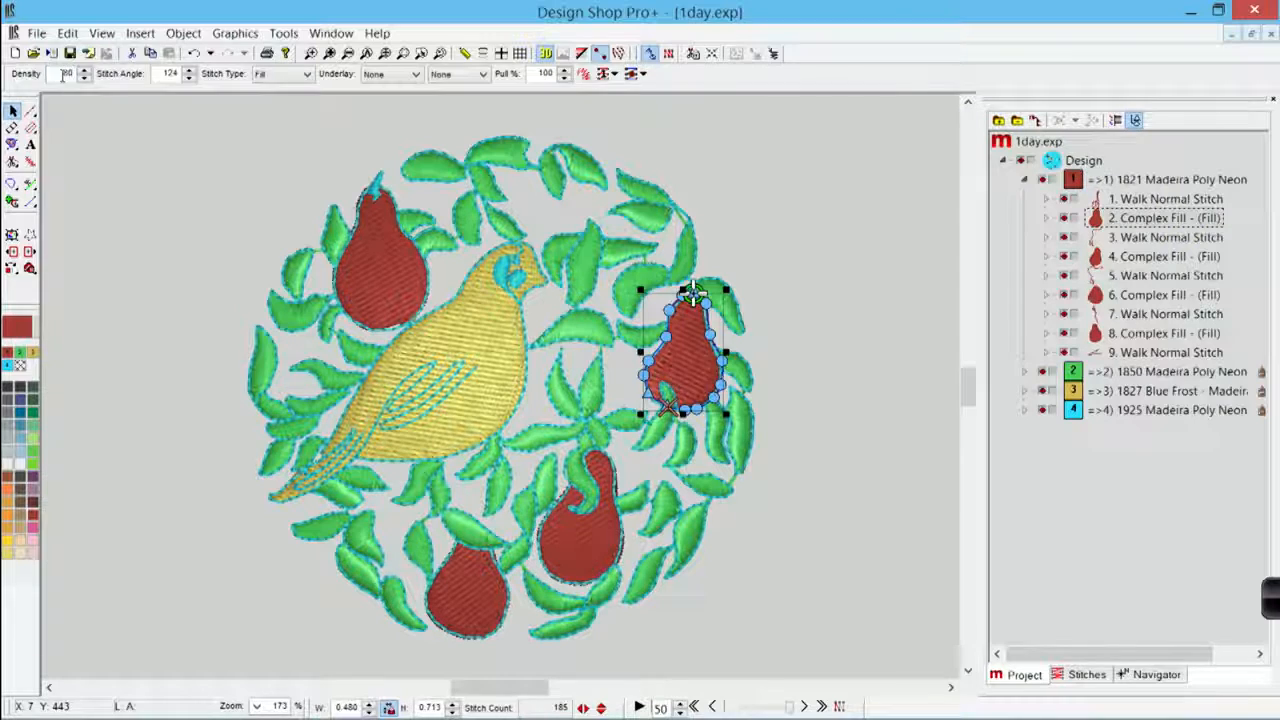
key("Return")
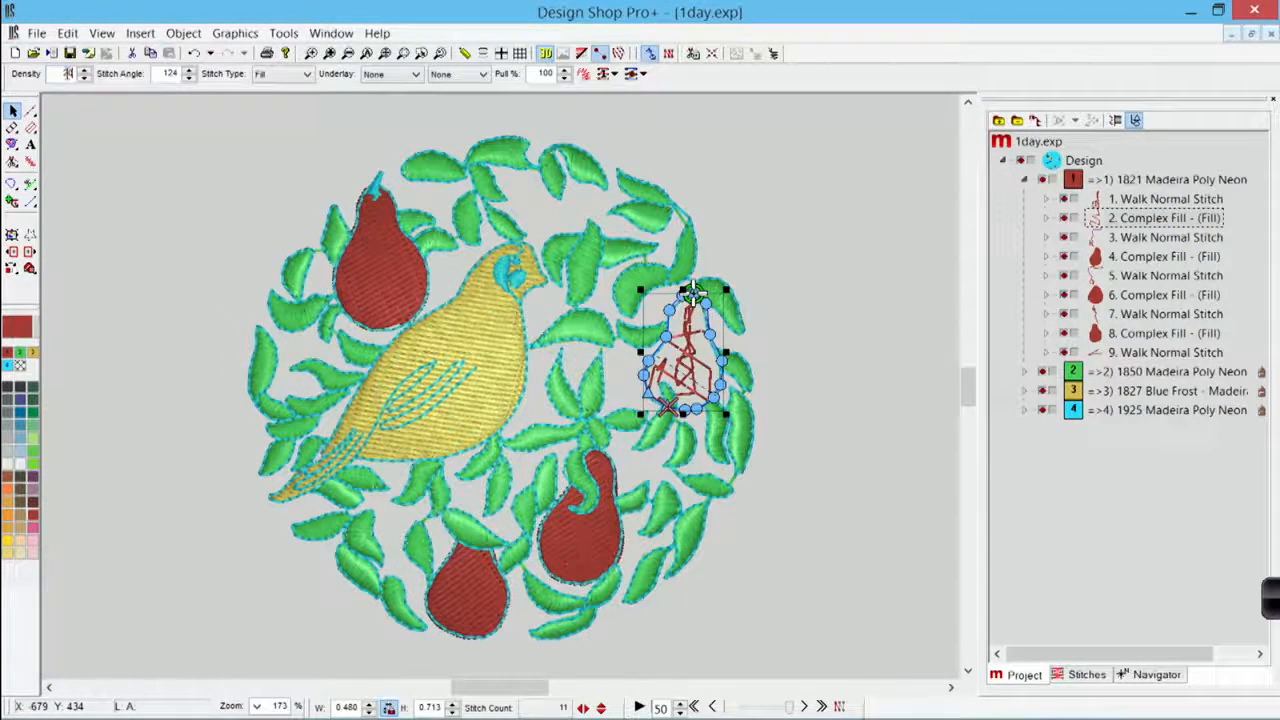
key("Return")
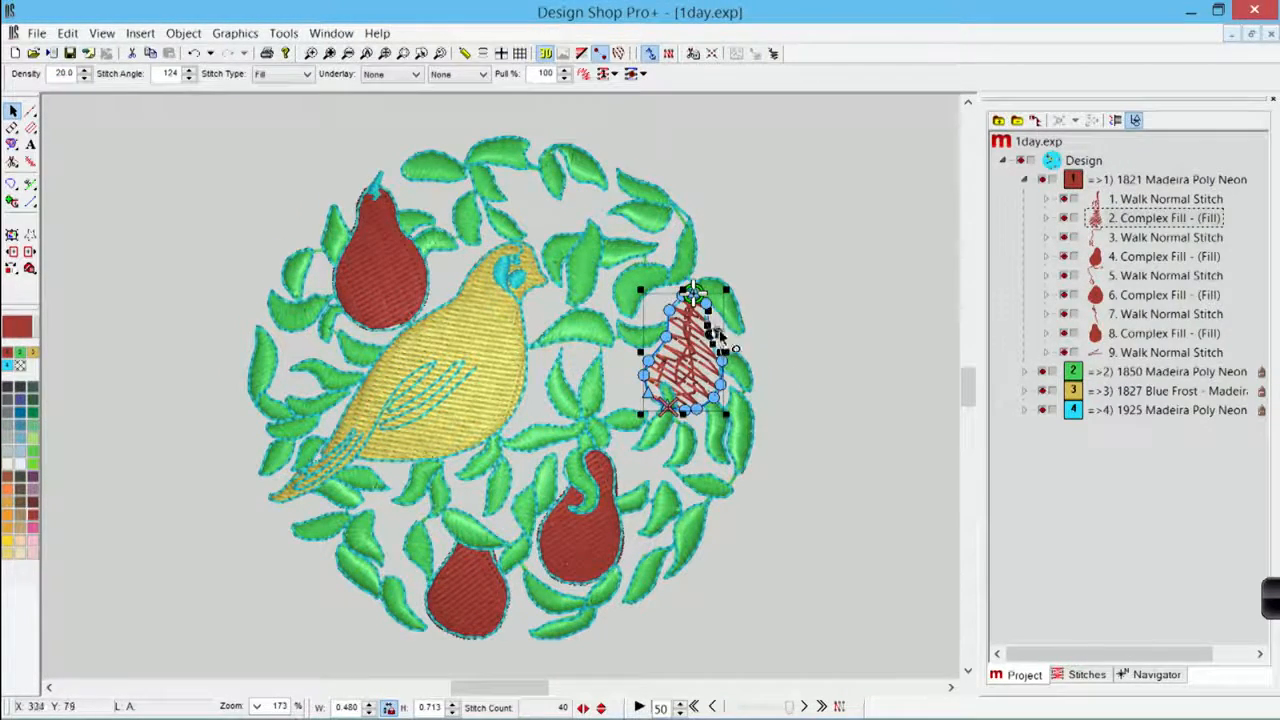
left_click_drag(710, 334, 733, 332)
left_click(815, 355)
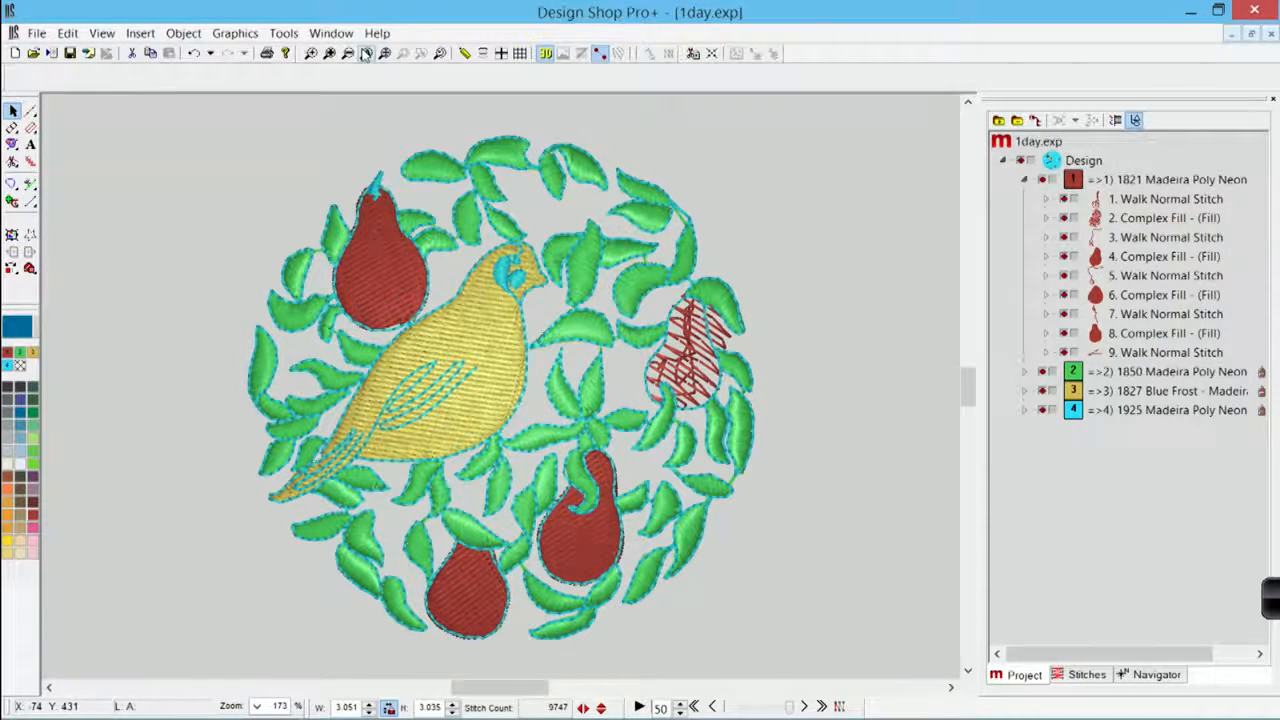
- Switch to the Filled Circle.ofm design and examine the circle's stitching order with the stitch redraw
left_click(330, 33)
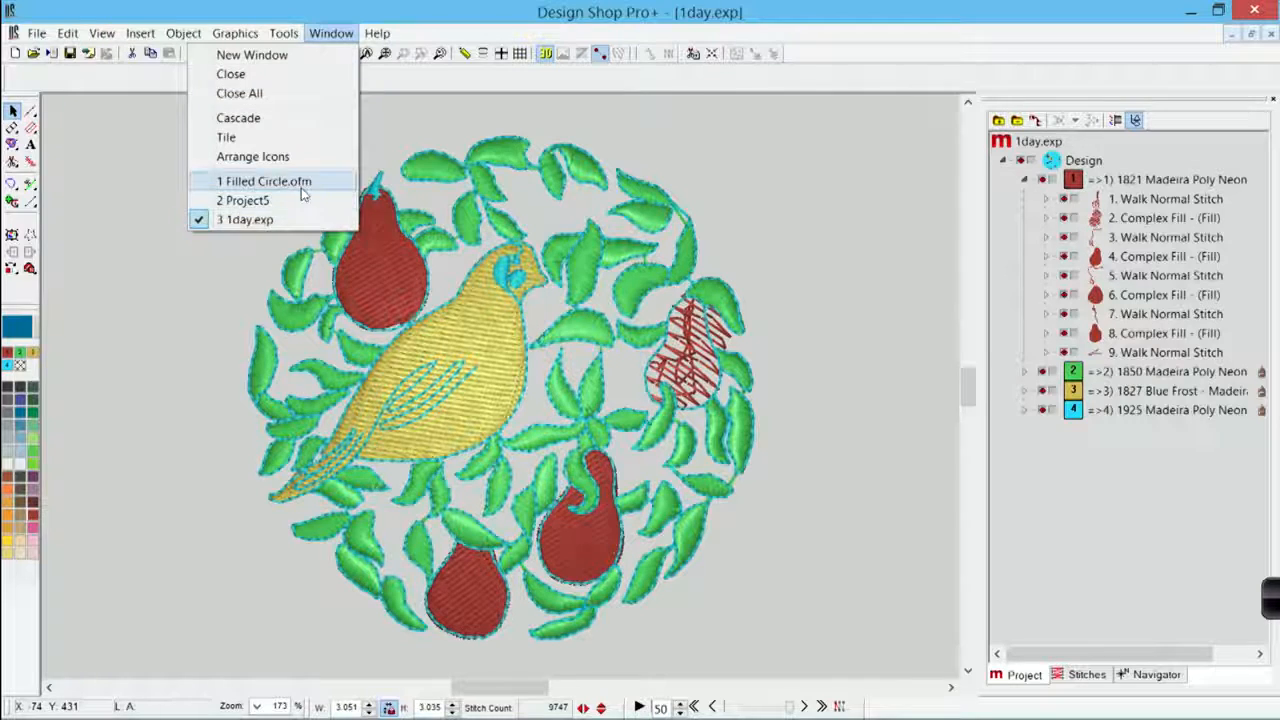
left_click(302, 183)
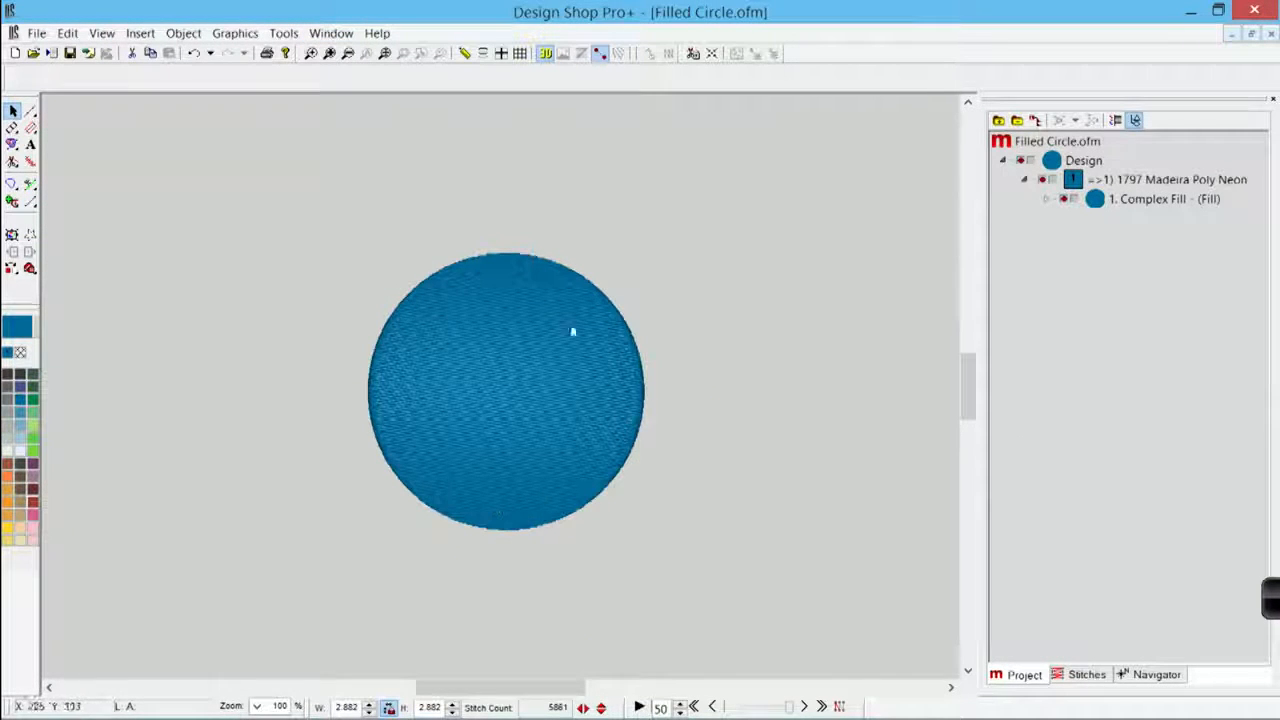
left_click(483, 430)
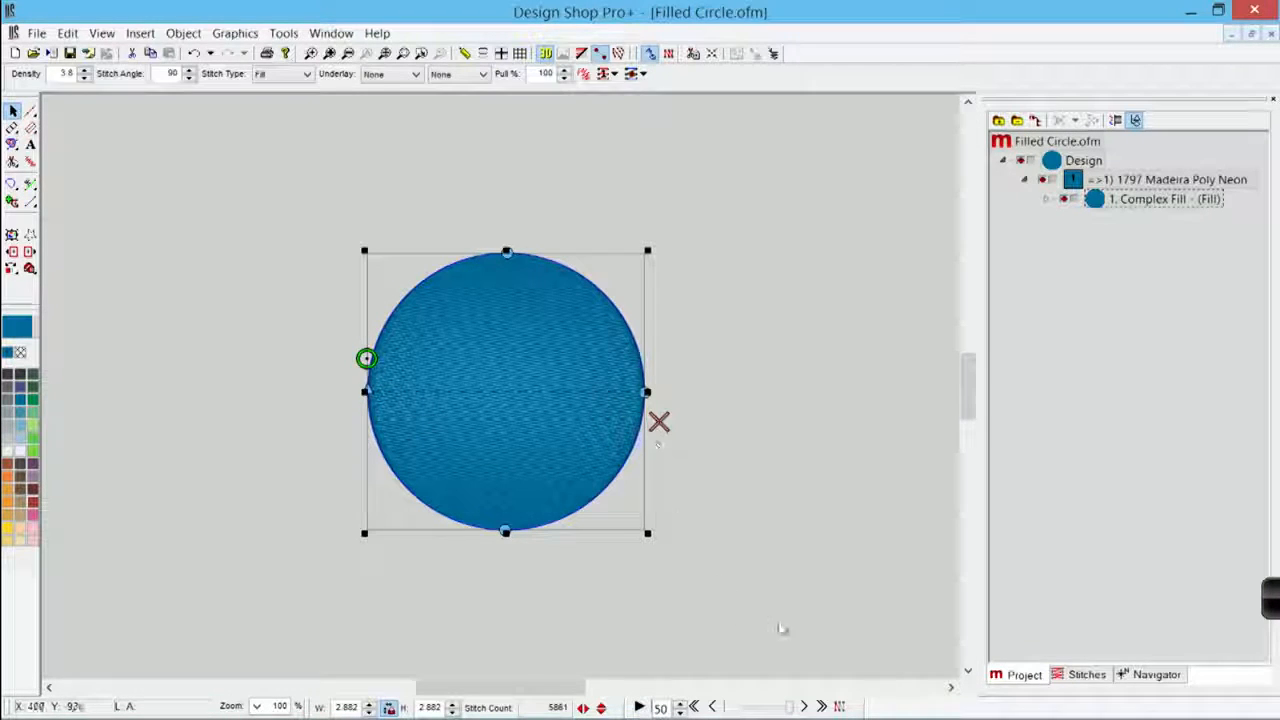
mouse_move(790, 707)
left_mouse_down()
mouse_move(737, 708)
mouse_move(795, 708)
left_mouse_up()
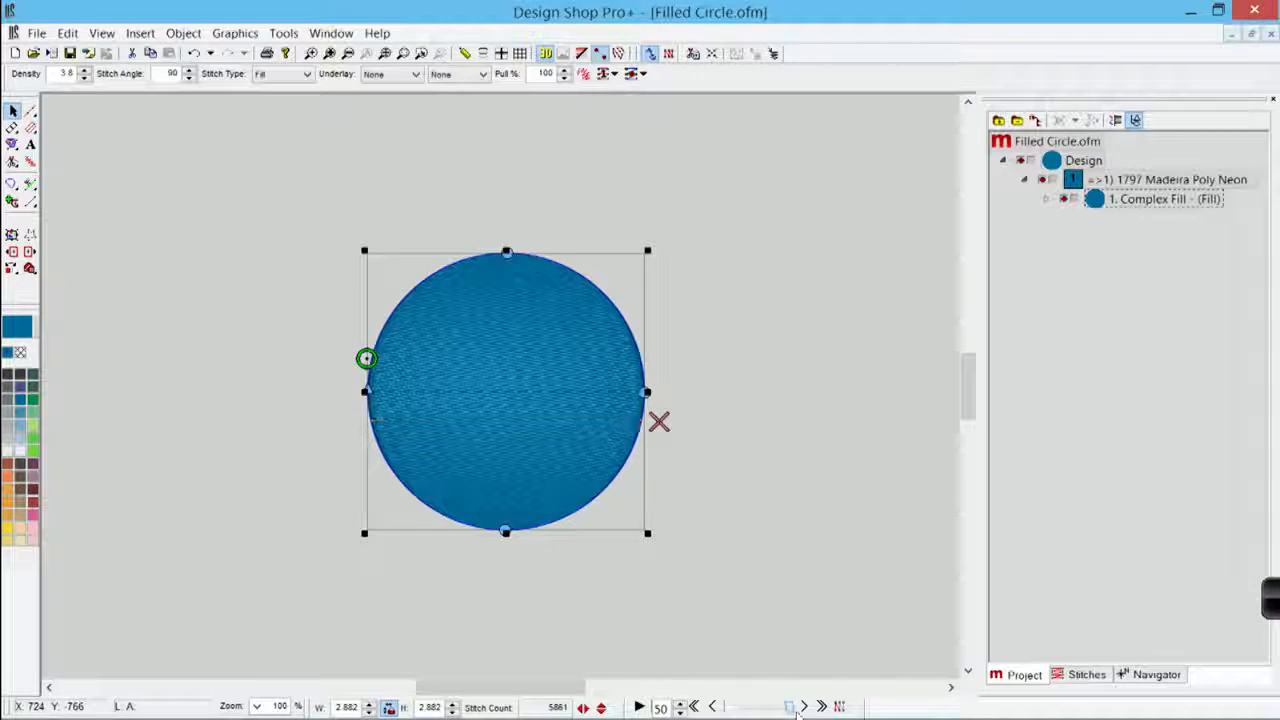
left_click(739, 266)
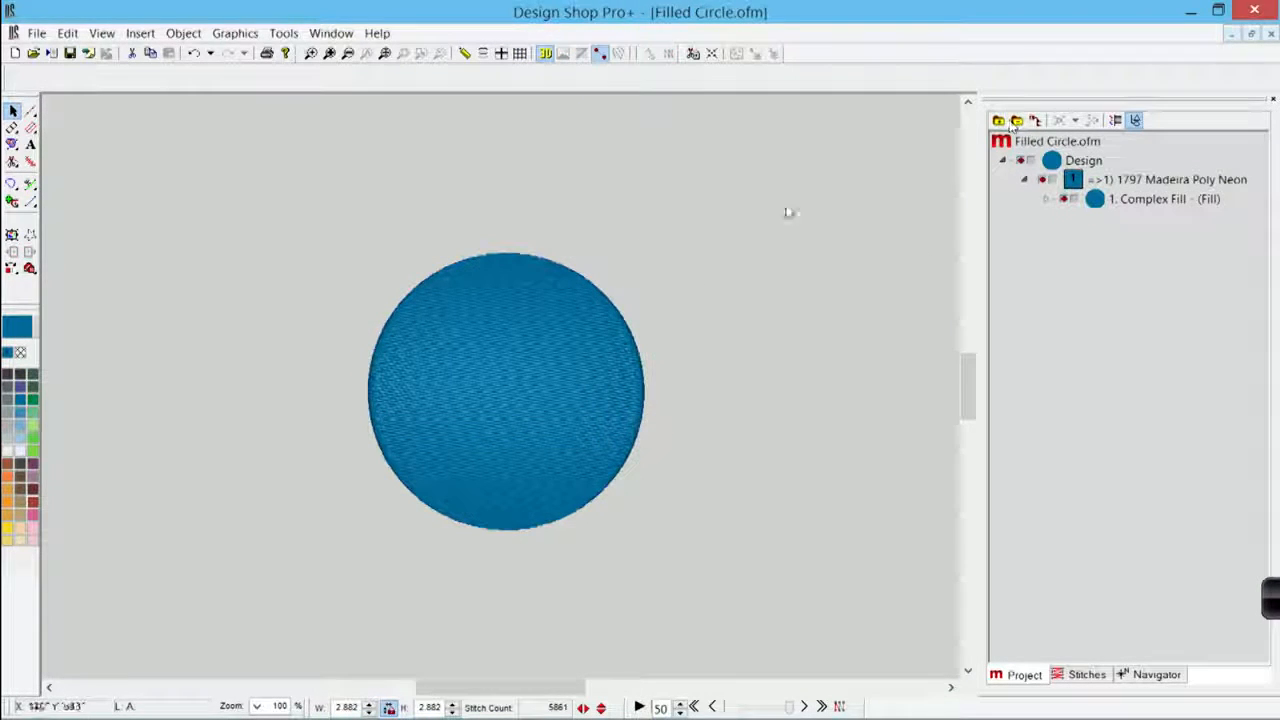
- Save the circle as Filled Circle.exp in Melco Expanded File format in the desktop's Sample Designs folder, replacing the existing file
left_click(36, 33)
left_click(52, 147)
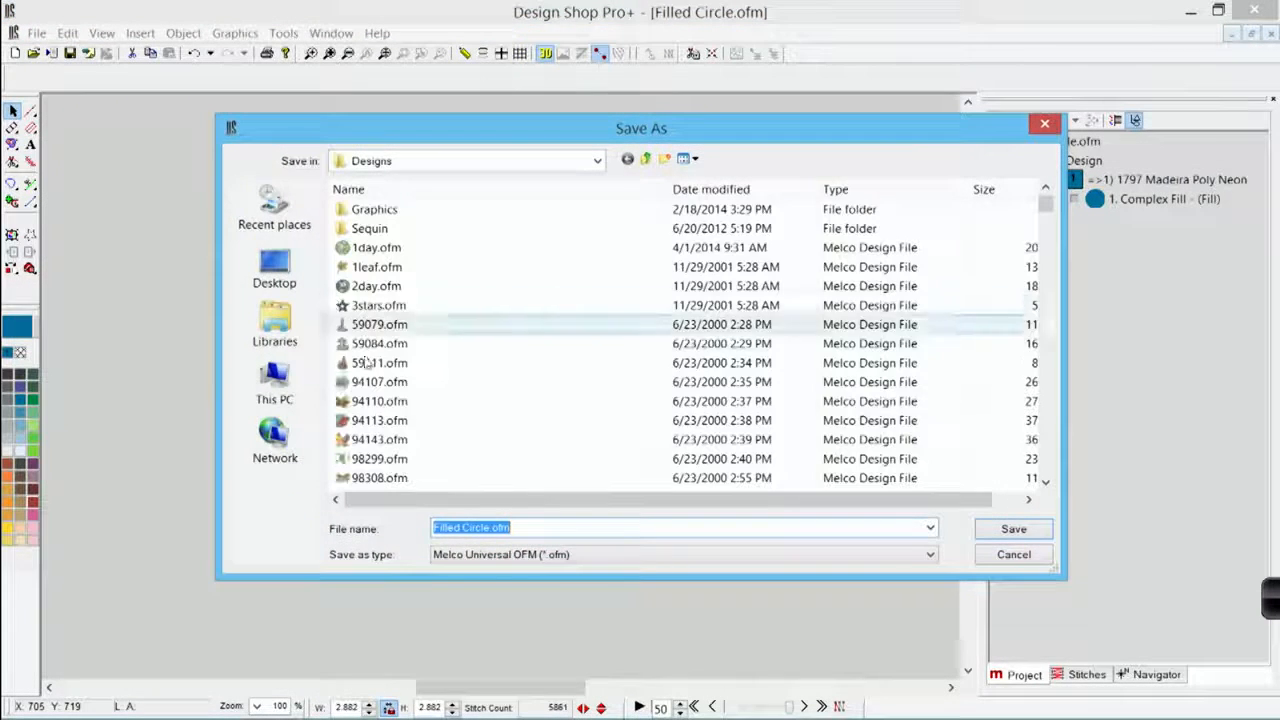
left_click(275, 268)
double_click(366, 330)
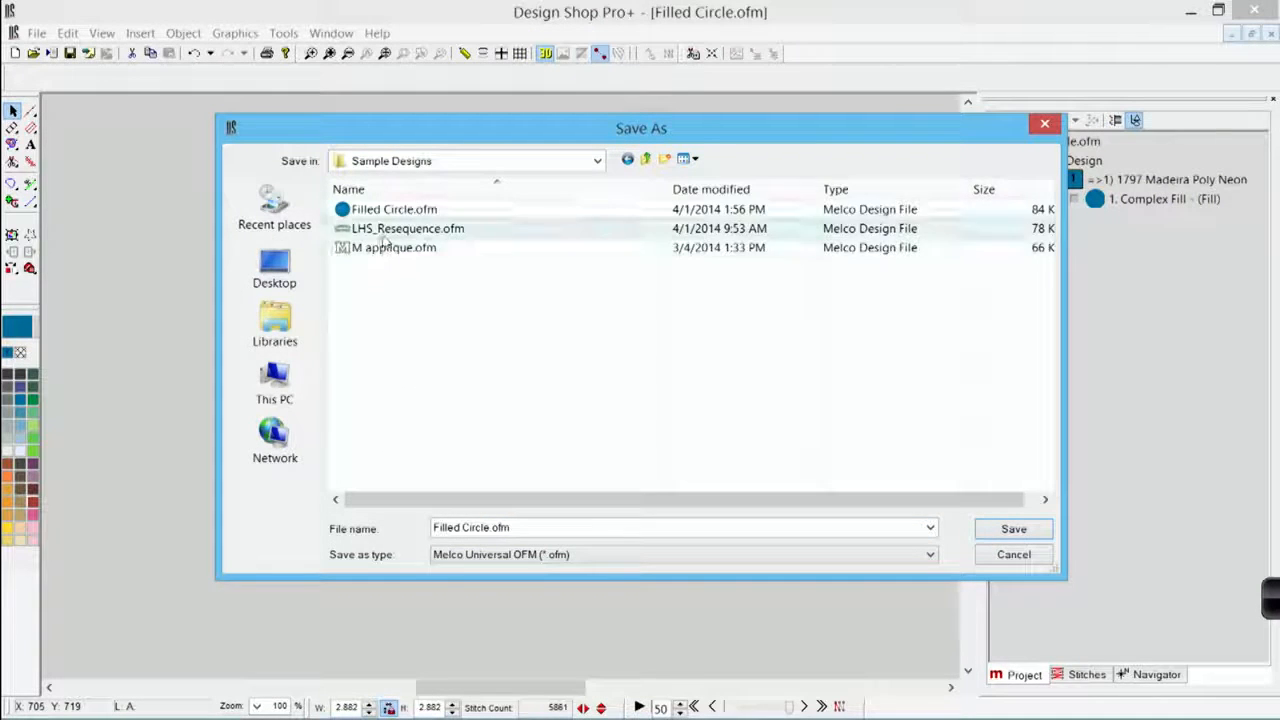
left_click(459, 558)
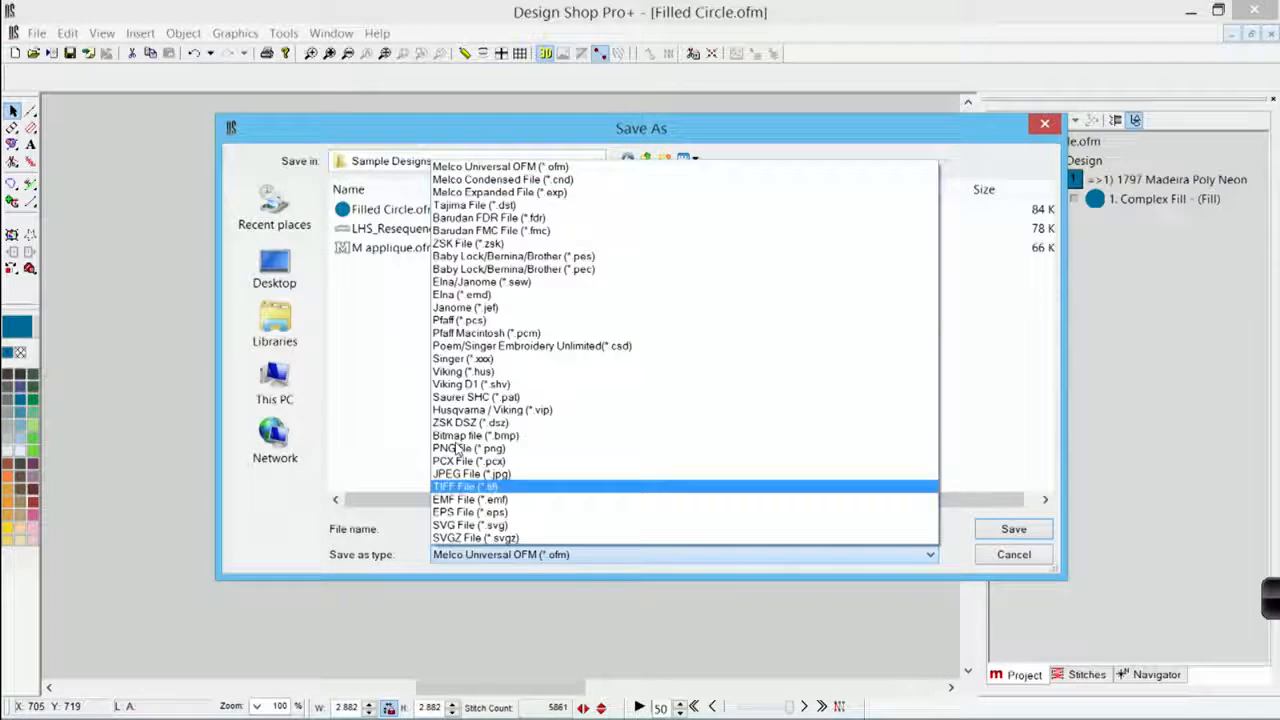
left_click(459, 207)
left_click(395, 211)
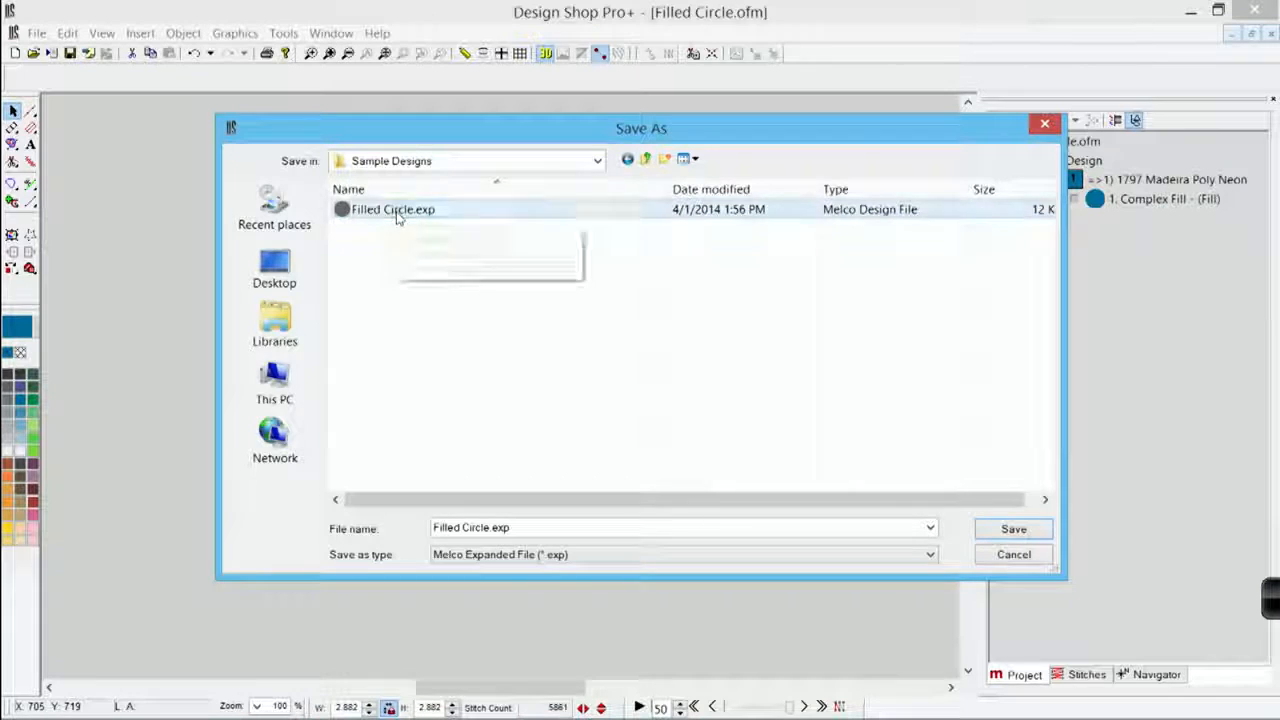
left_click(990, 530)
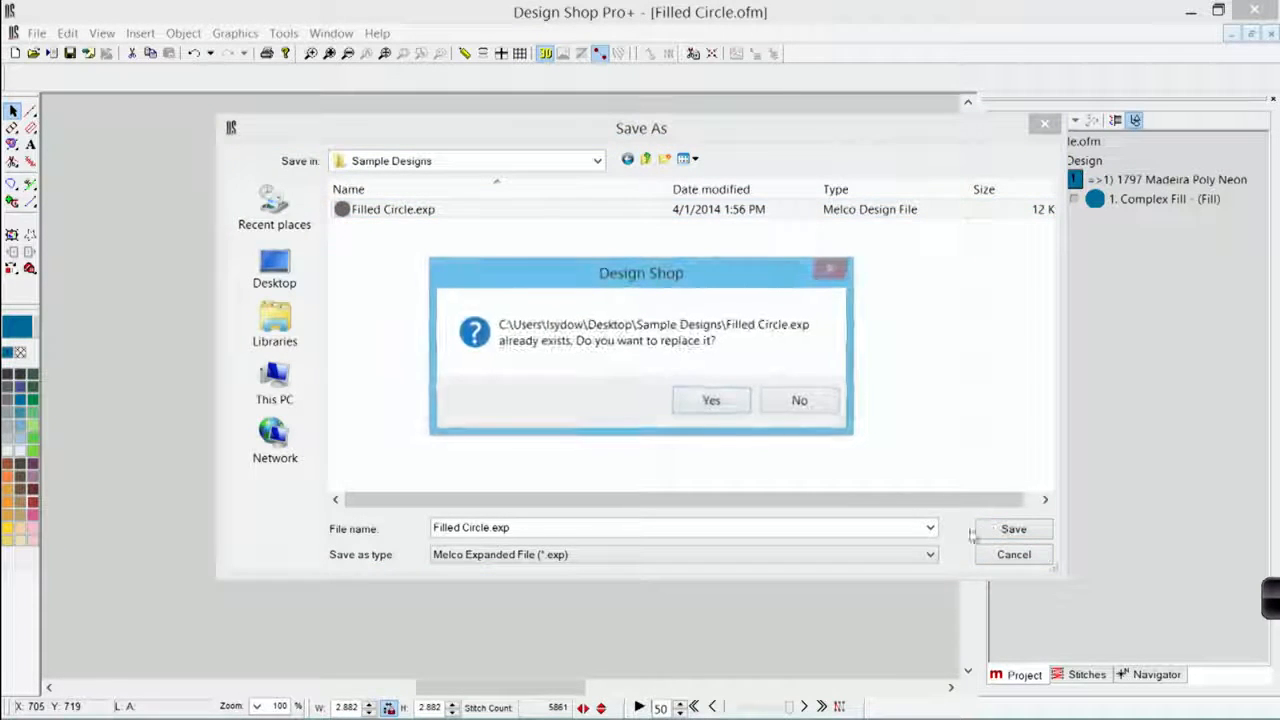
left_click(716, 401)
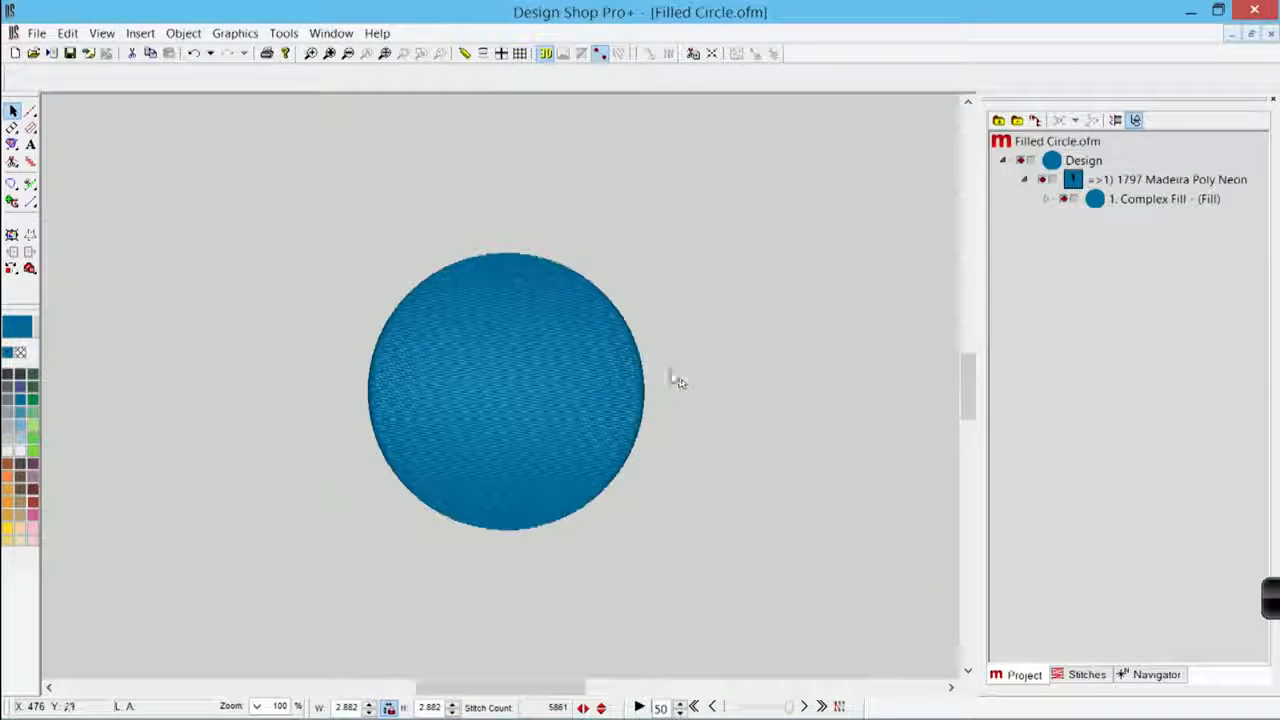
- Open Filled Circle.exp in 3D display and examine its stitching order with the stitch redraw
left_click(33, 53)
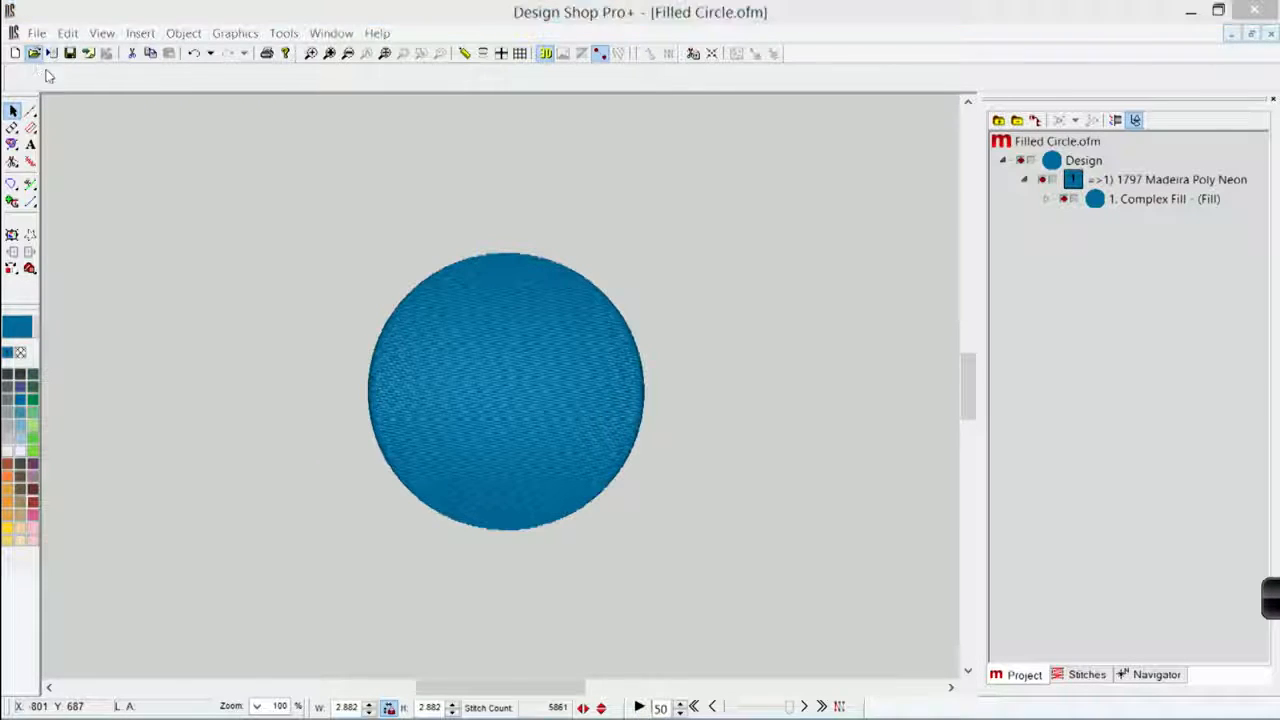
left_click(397, 220)
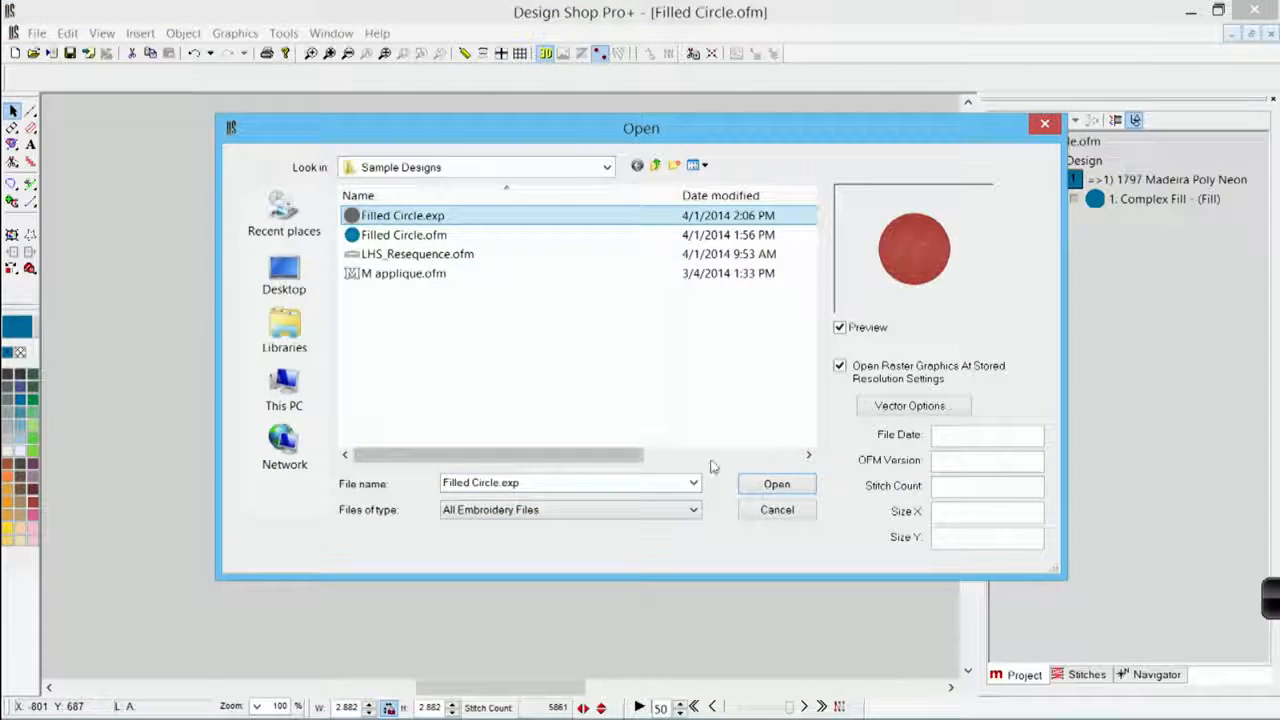
left_click(776, 484)
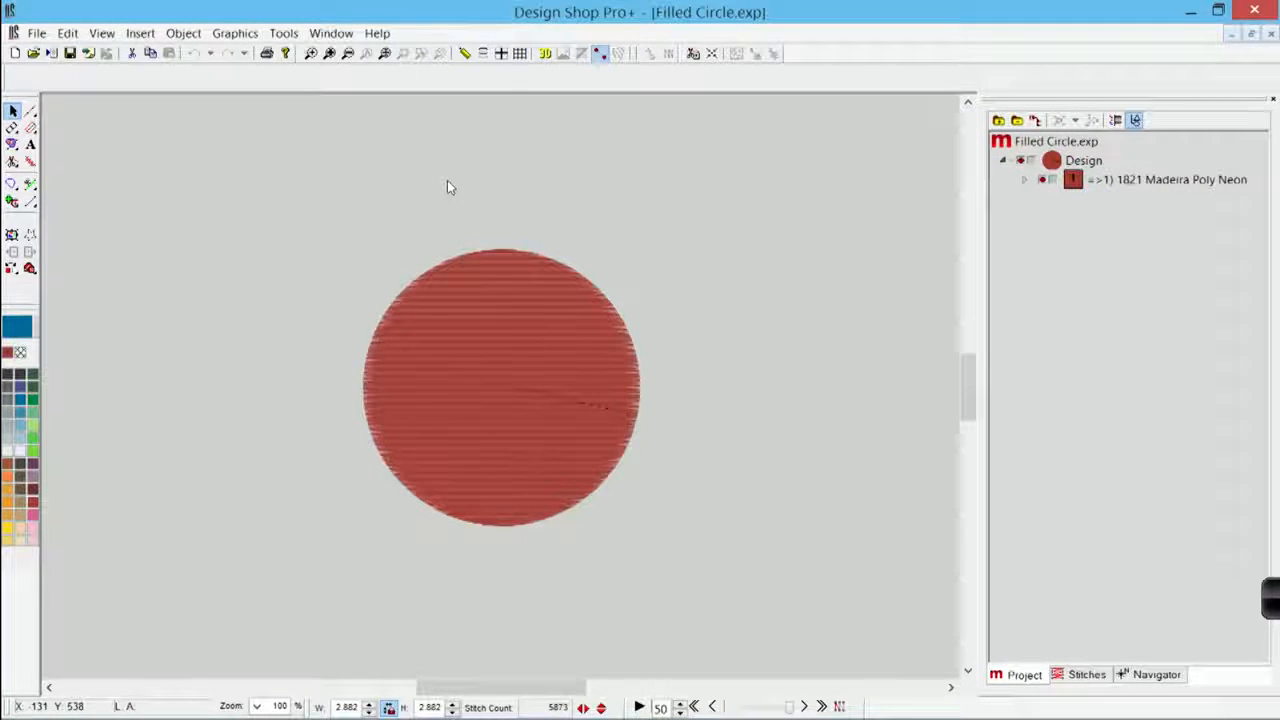
left_click(544, 55)
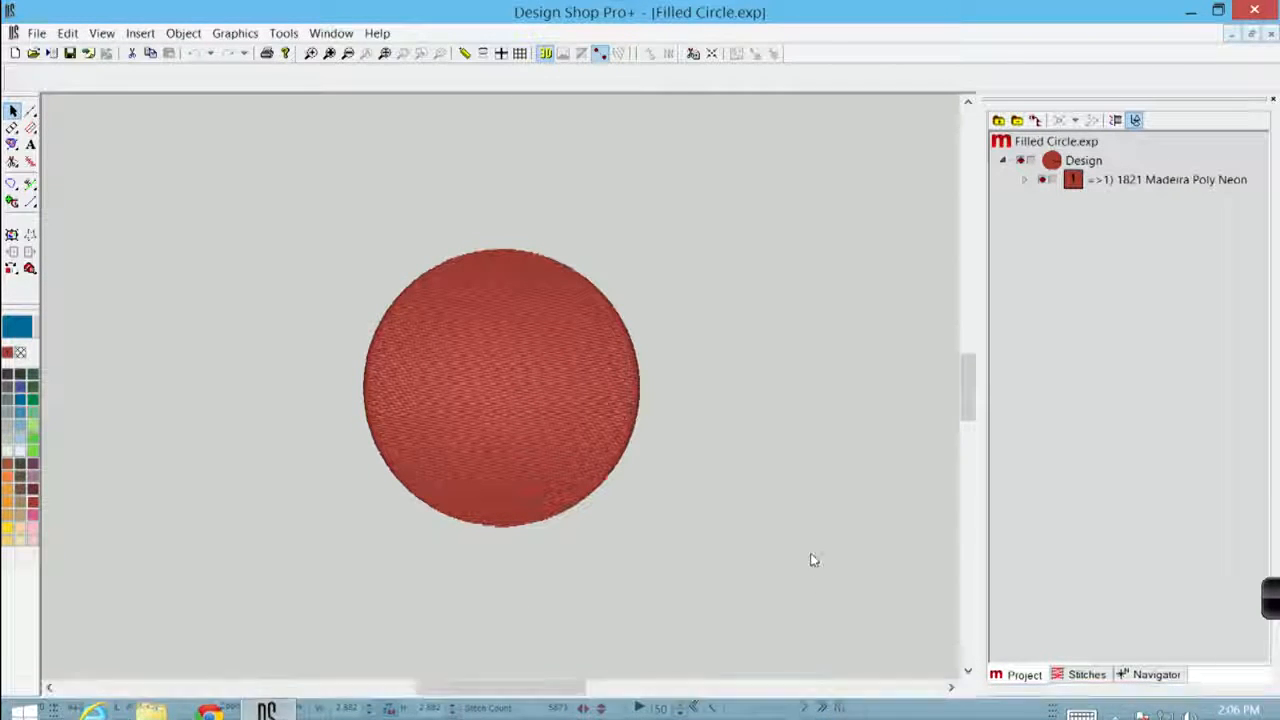
mouse_move(800, 706)
left_mouse_down()
mouse_move(745, 708)
mouse_move(797, 708)
left_mouse_up()
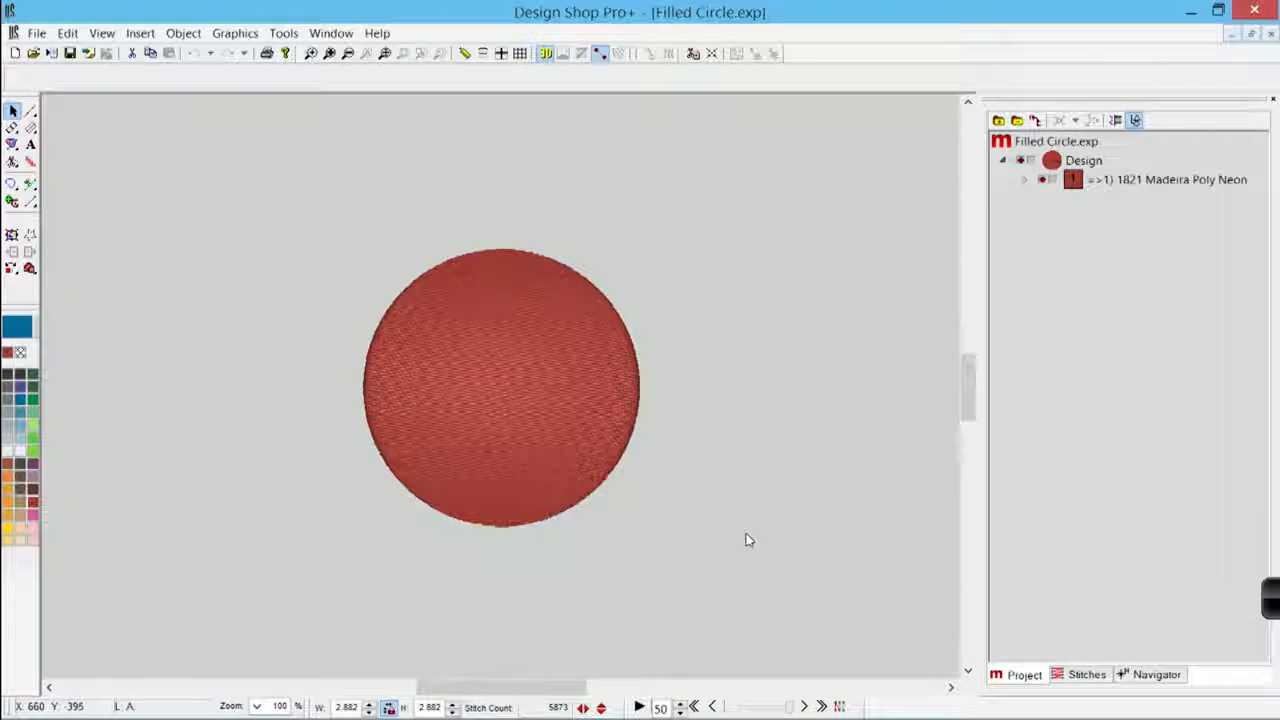
- Convert the expanded circle object in Filled Circle.exp to wireframe
left_click(558, 385)
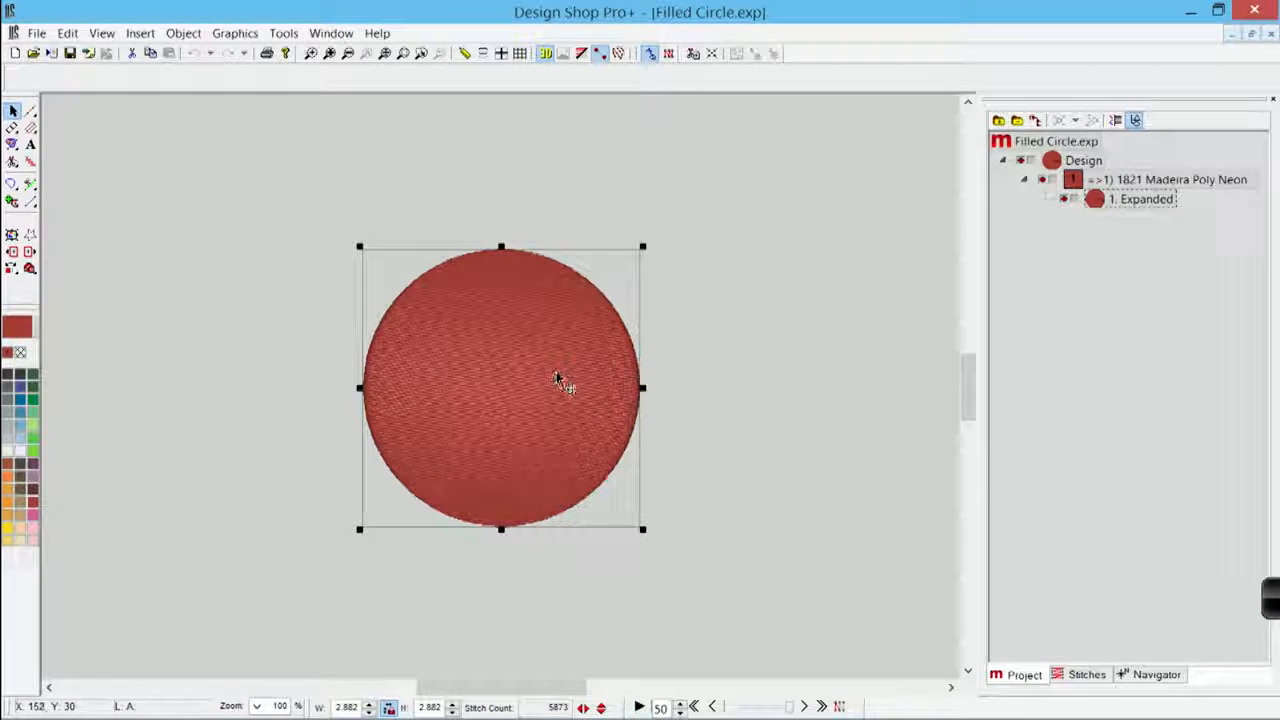
right_click(560, 376)
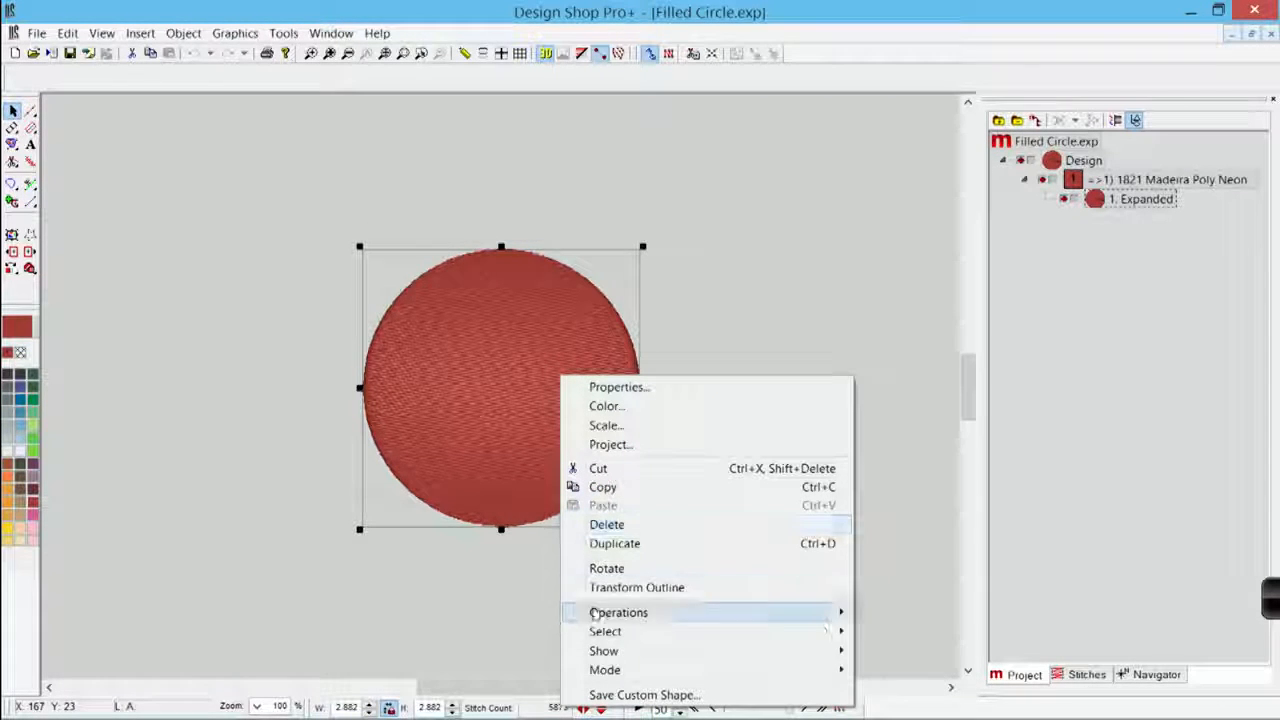
mouse_move(595, 616)
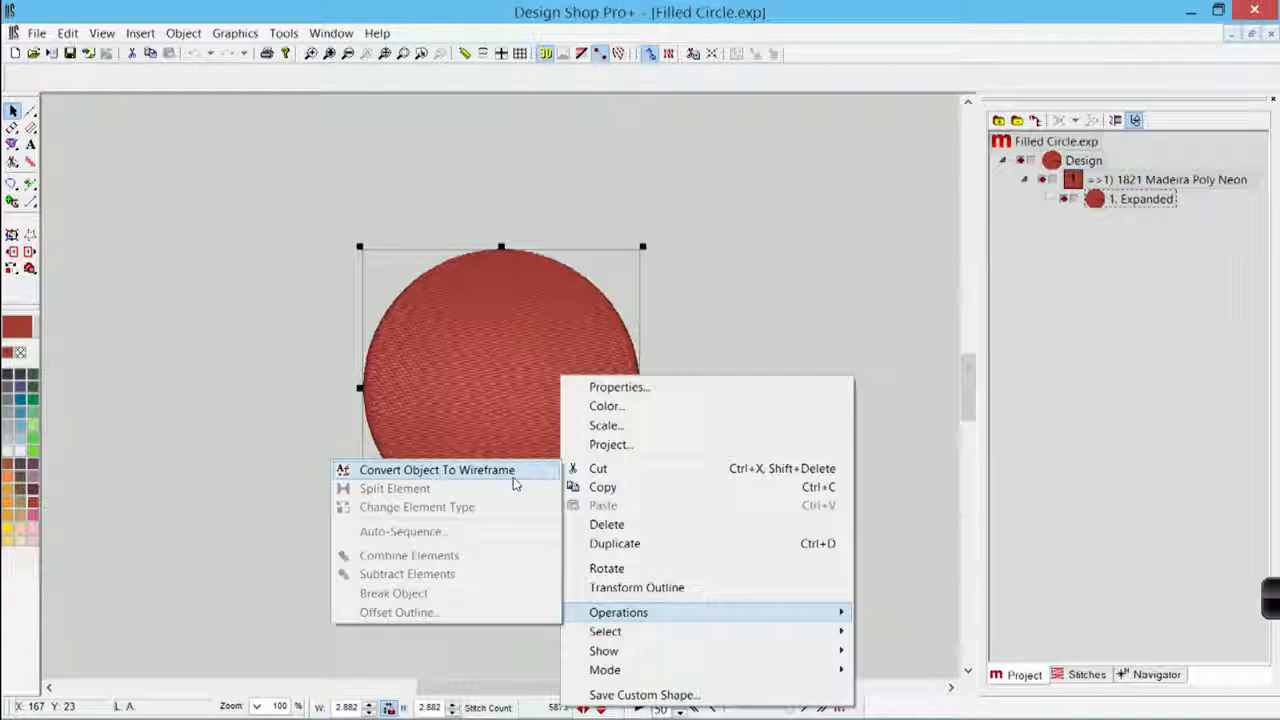
left_click(513, 478)
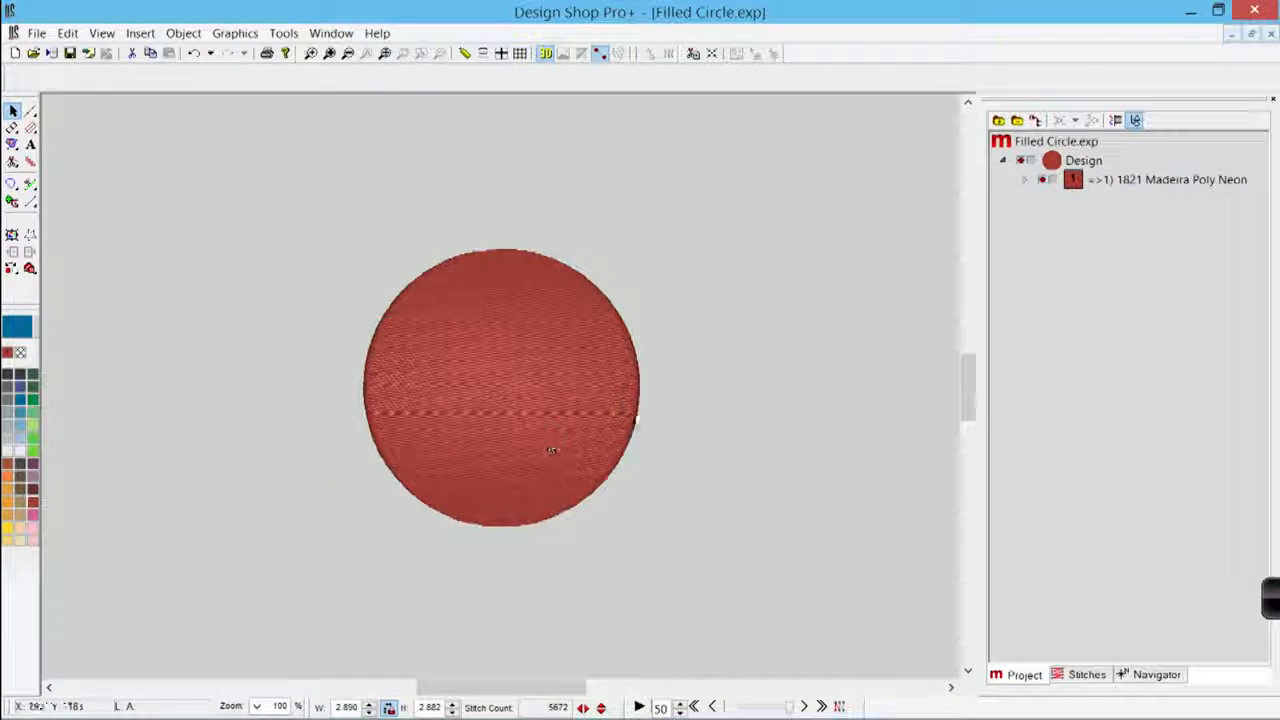
- Examine the converted circle's separate walk stitch and complex fill elements one by one
left_click(1025, 180)
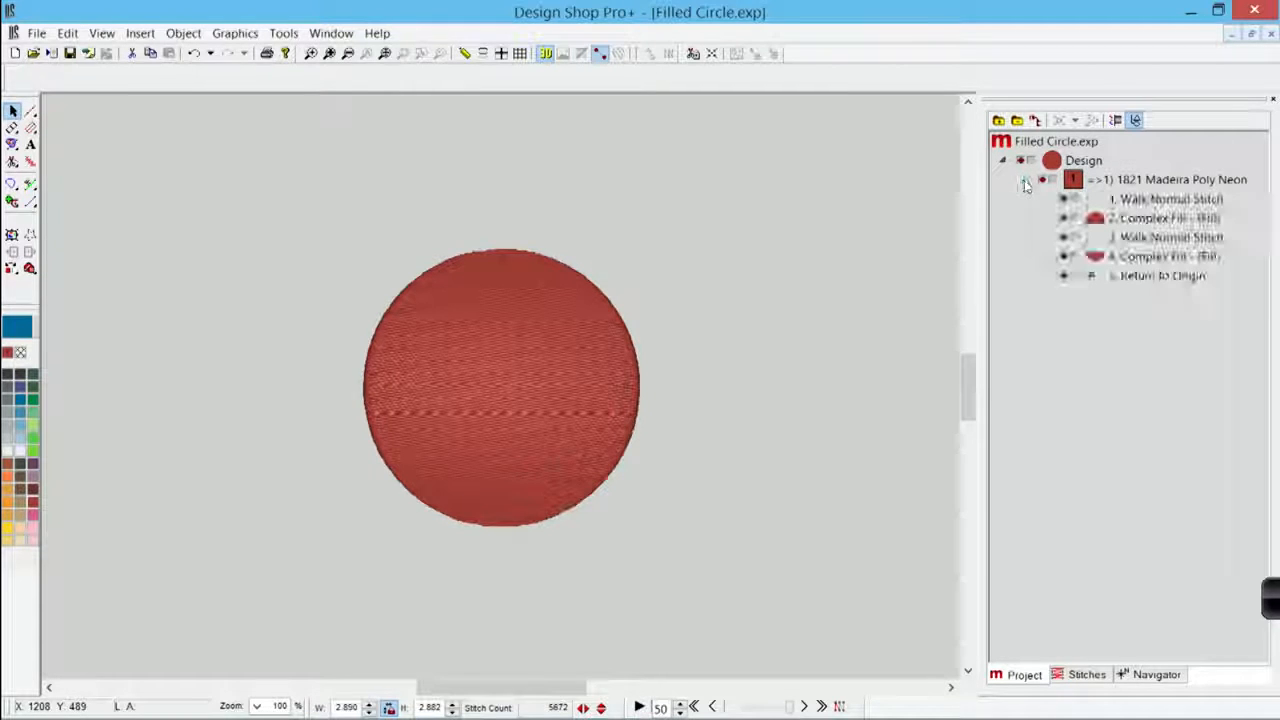
left_click(1160, 205)
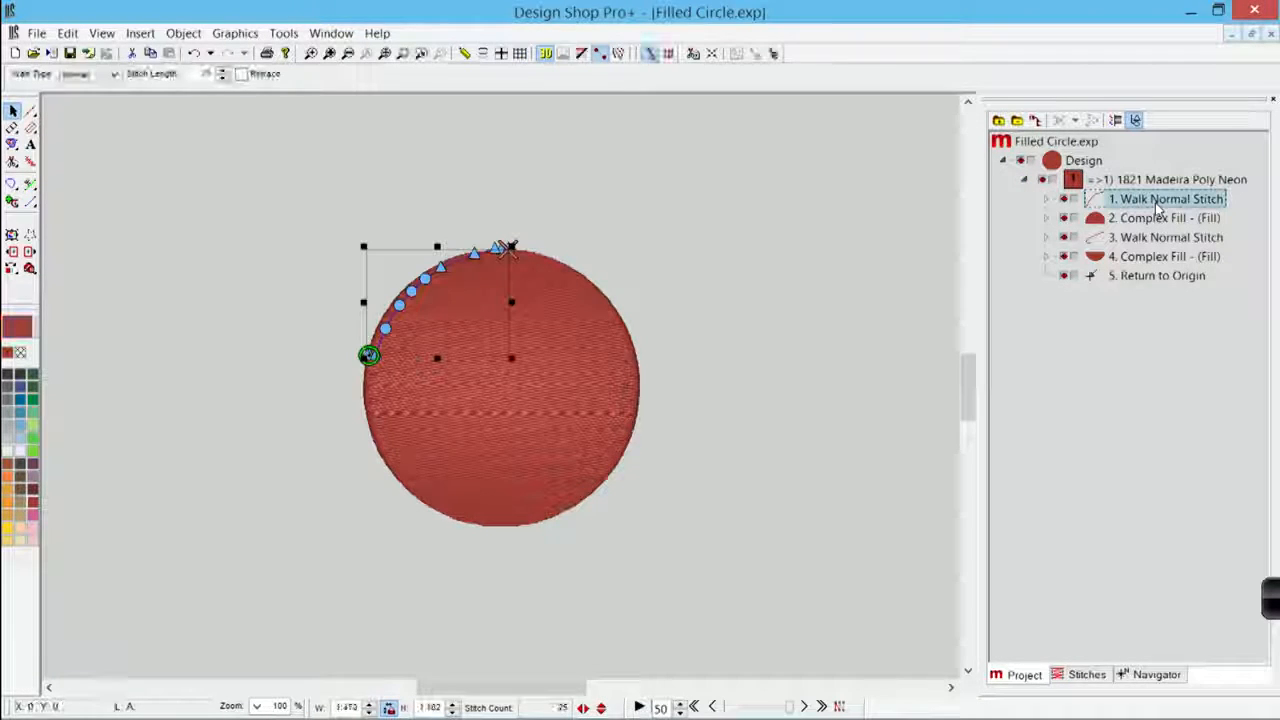
left_click(1160, 220)
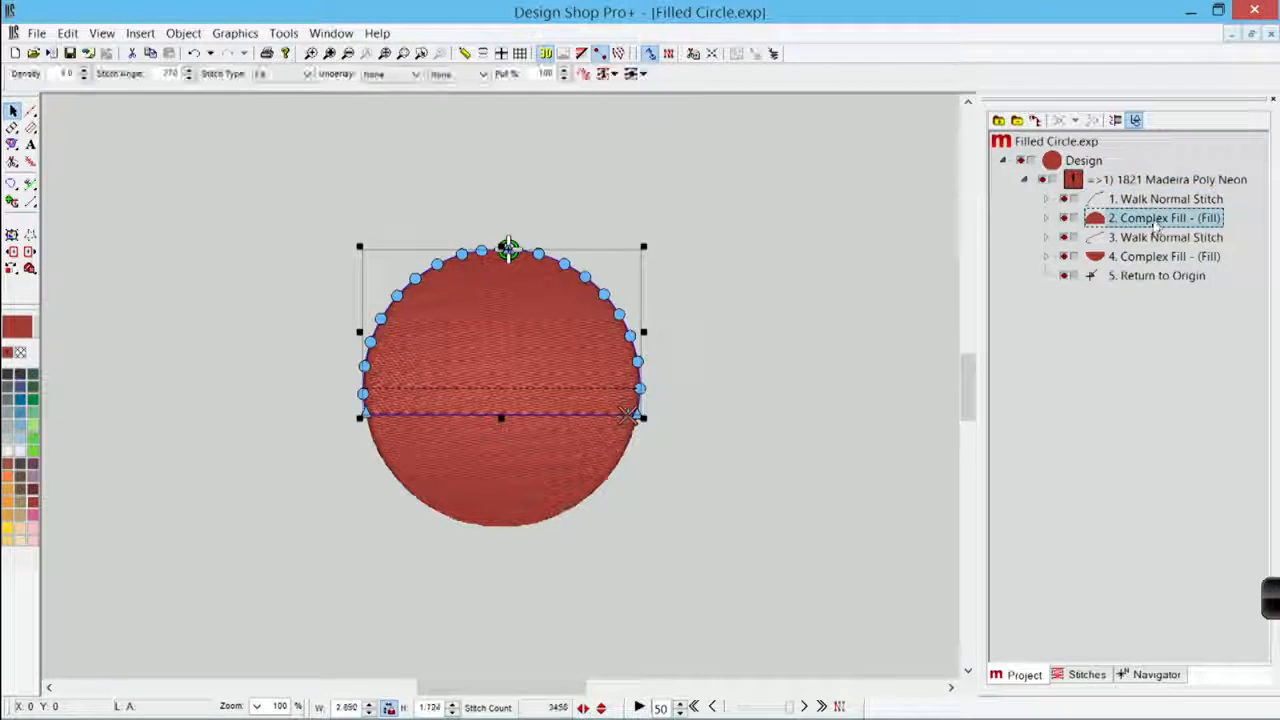
left_click(1155, 240)
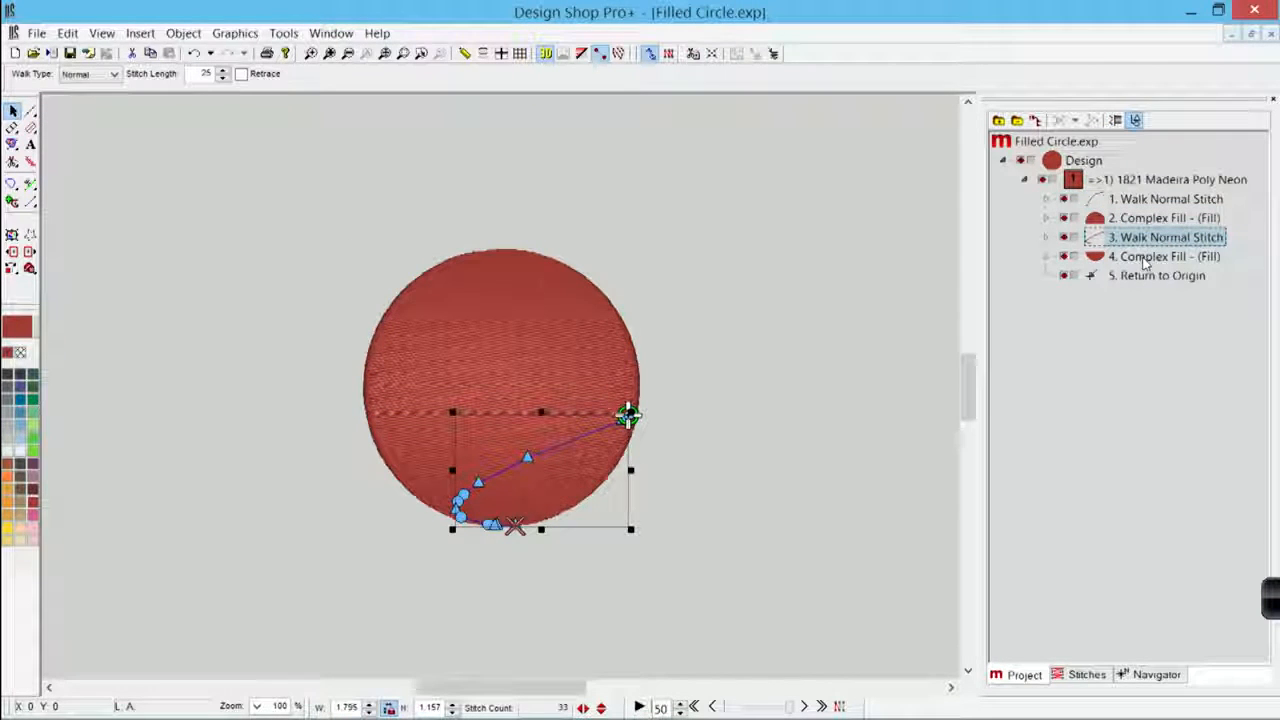
left_click(1145, 258)
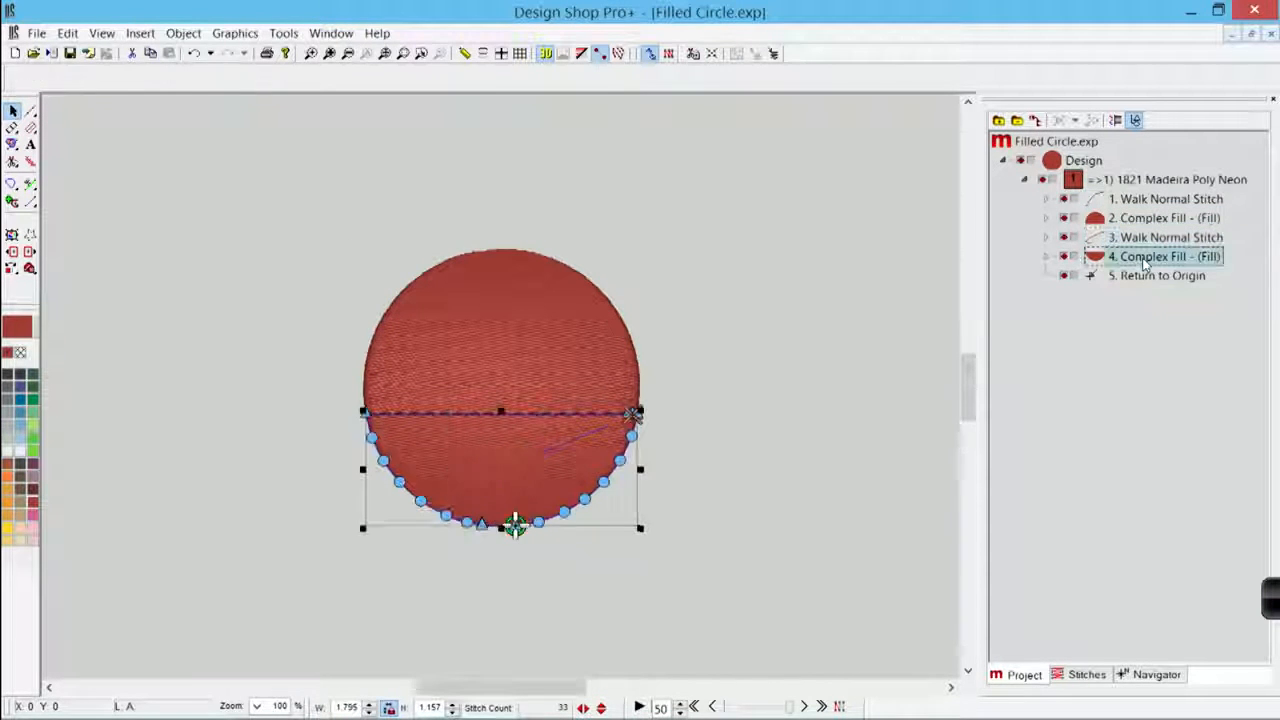
left_click(775, 340)
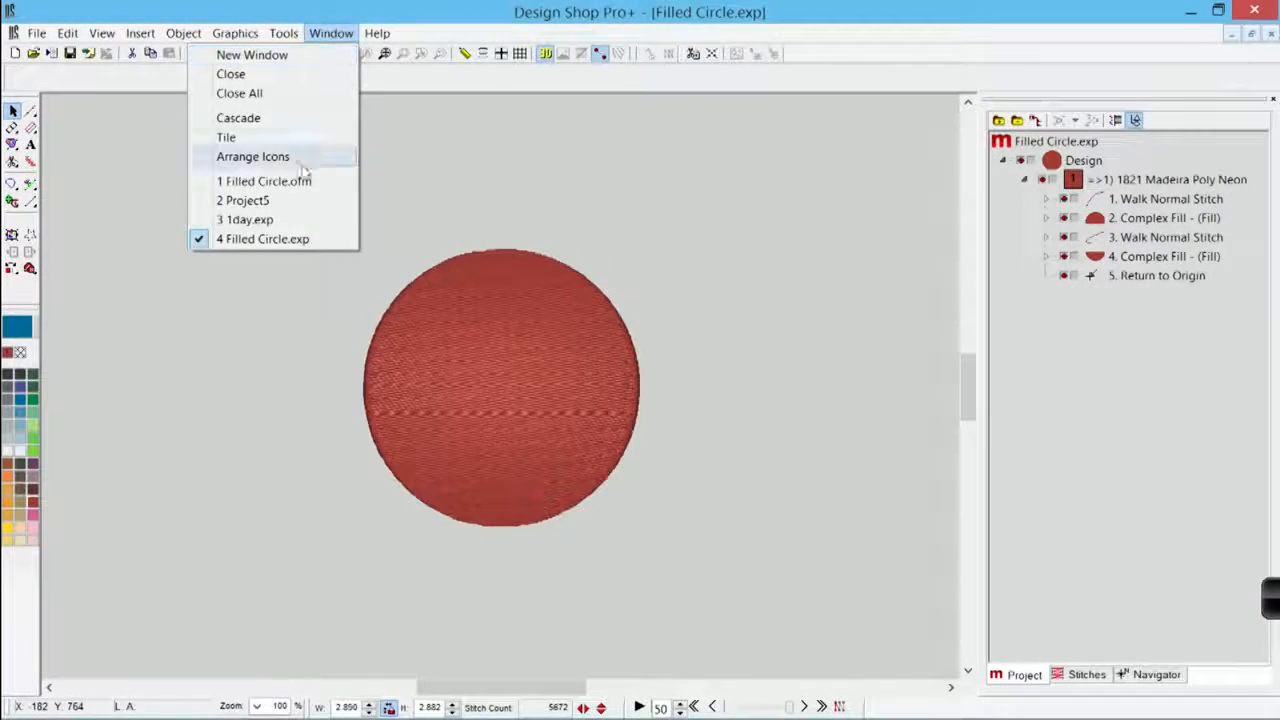
- Switch to the Project5 lettering design
left_click(294, 203)
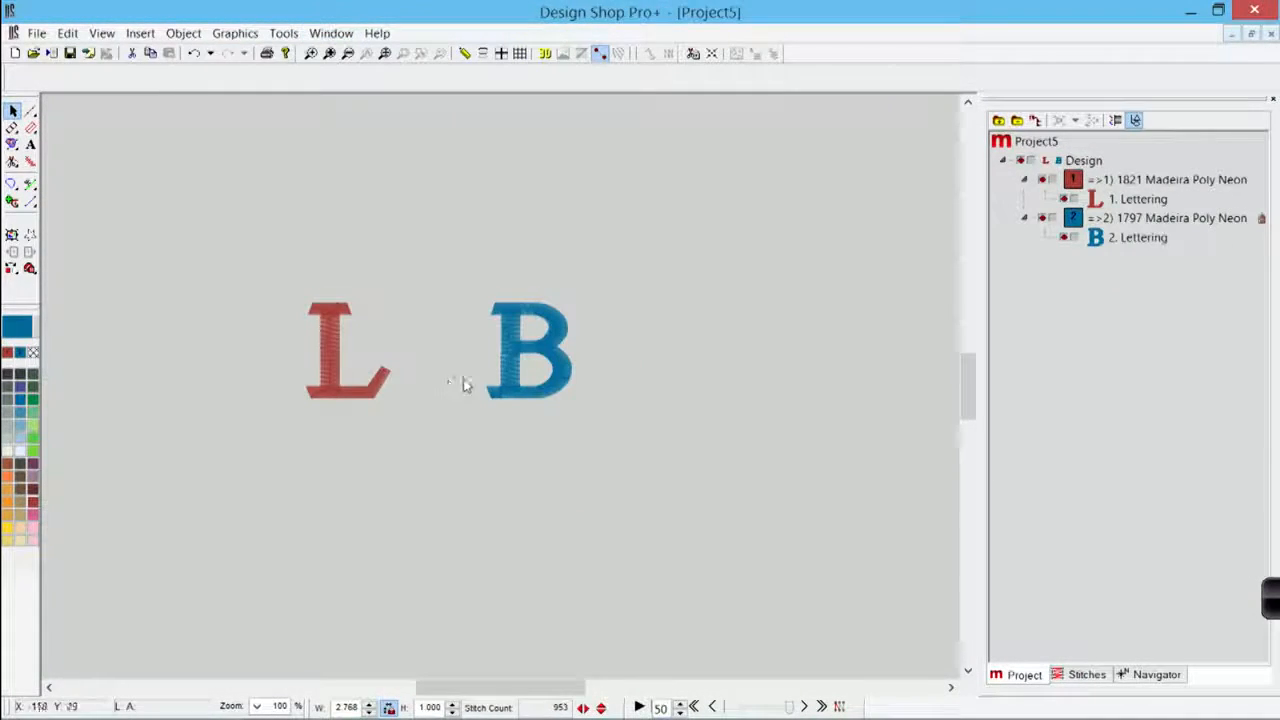
- Move the blue B letter over the lower end of the red L and turn on the 3D display
left_click(385, 55)
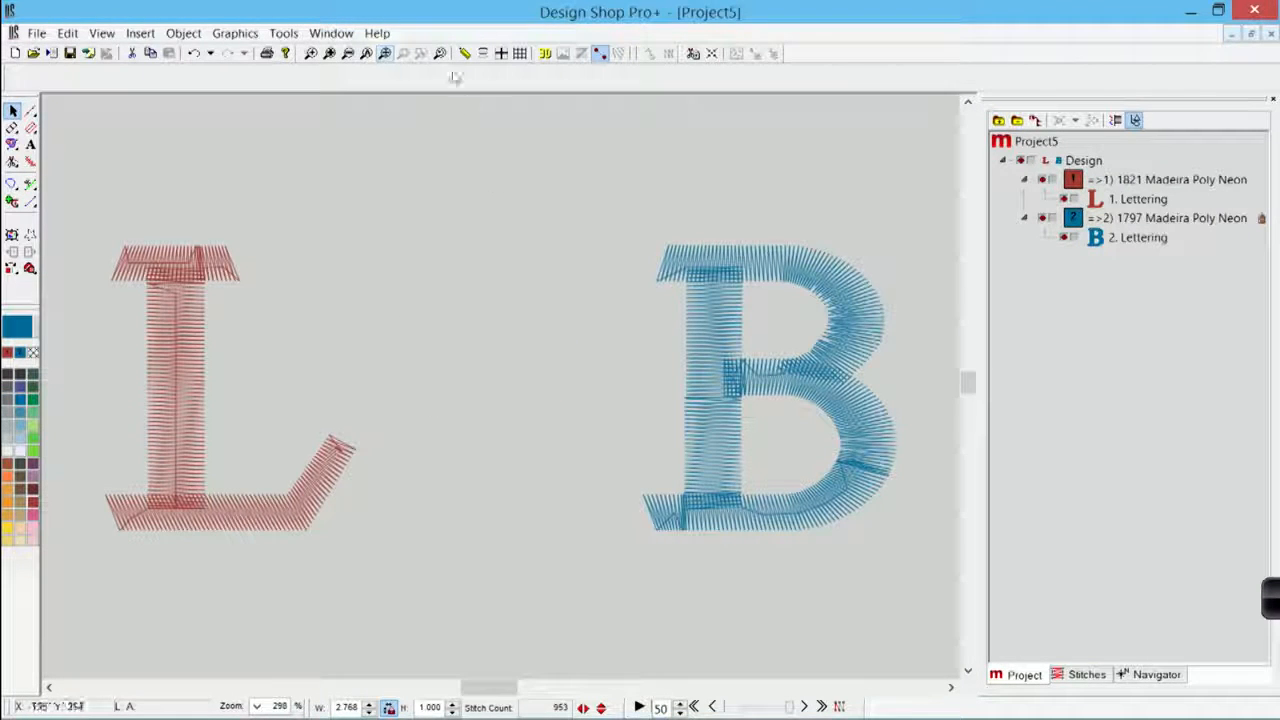
left_click(348, 54)
left_click(643, 342)
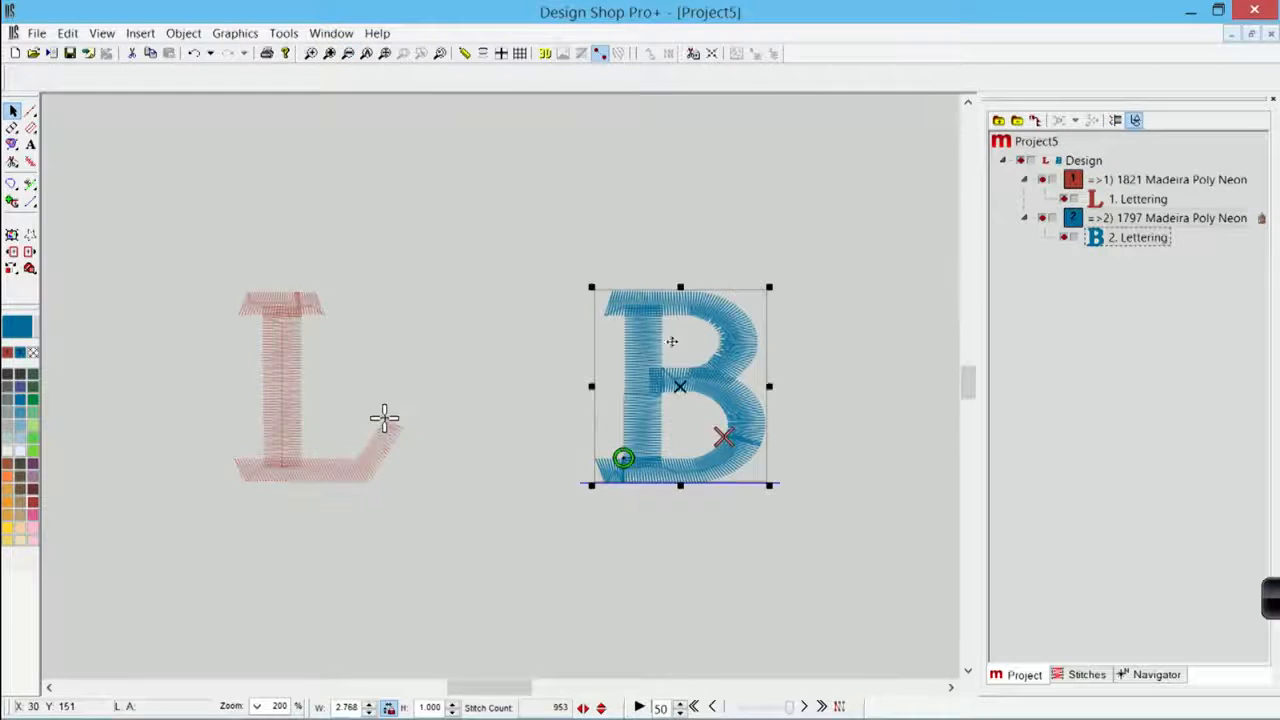
left_click_drag(690, 341, 404, 433)
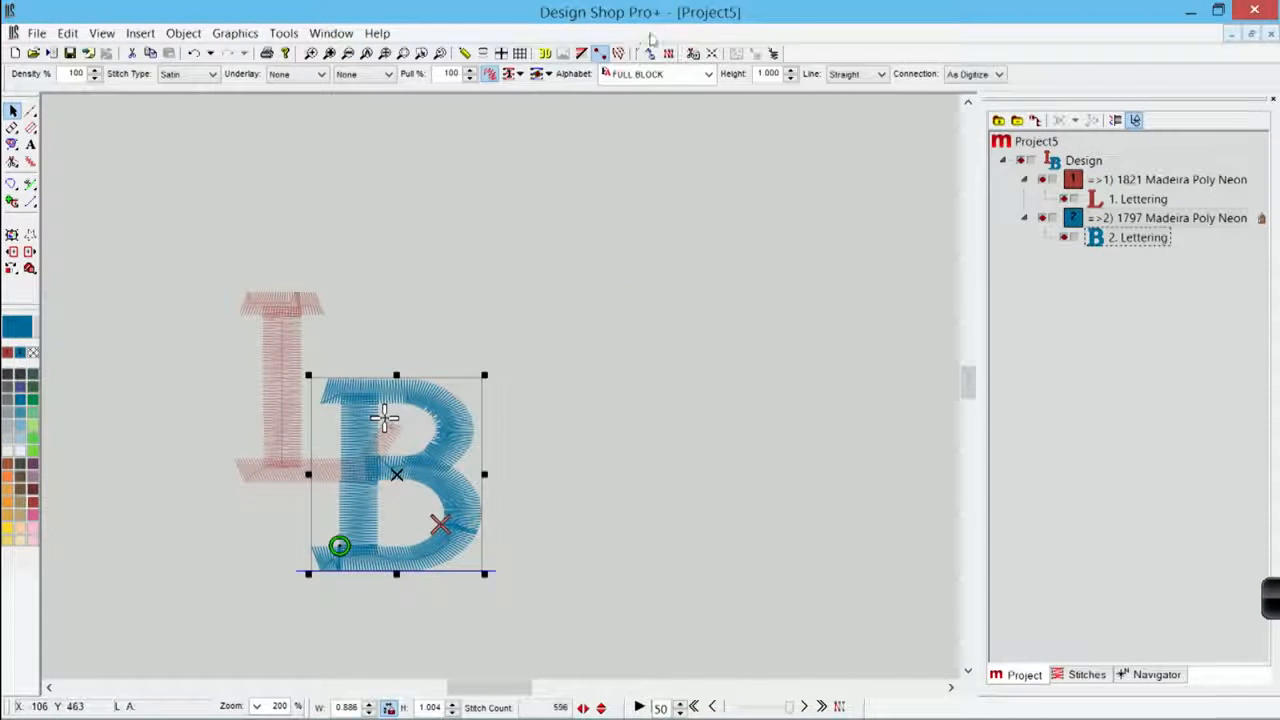
left_click(544, 53)
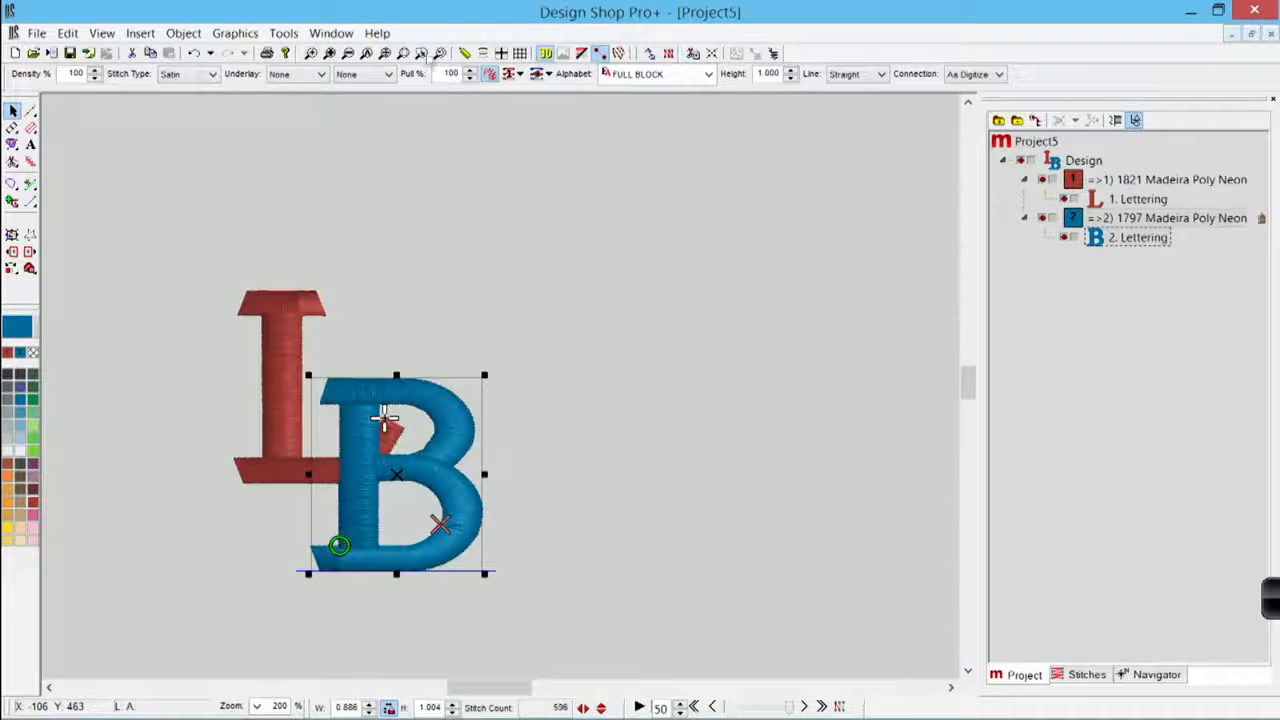
left_click(403, 214)
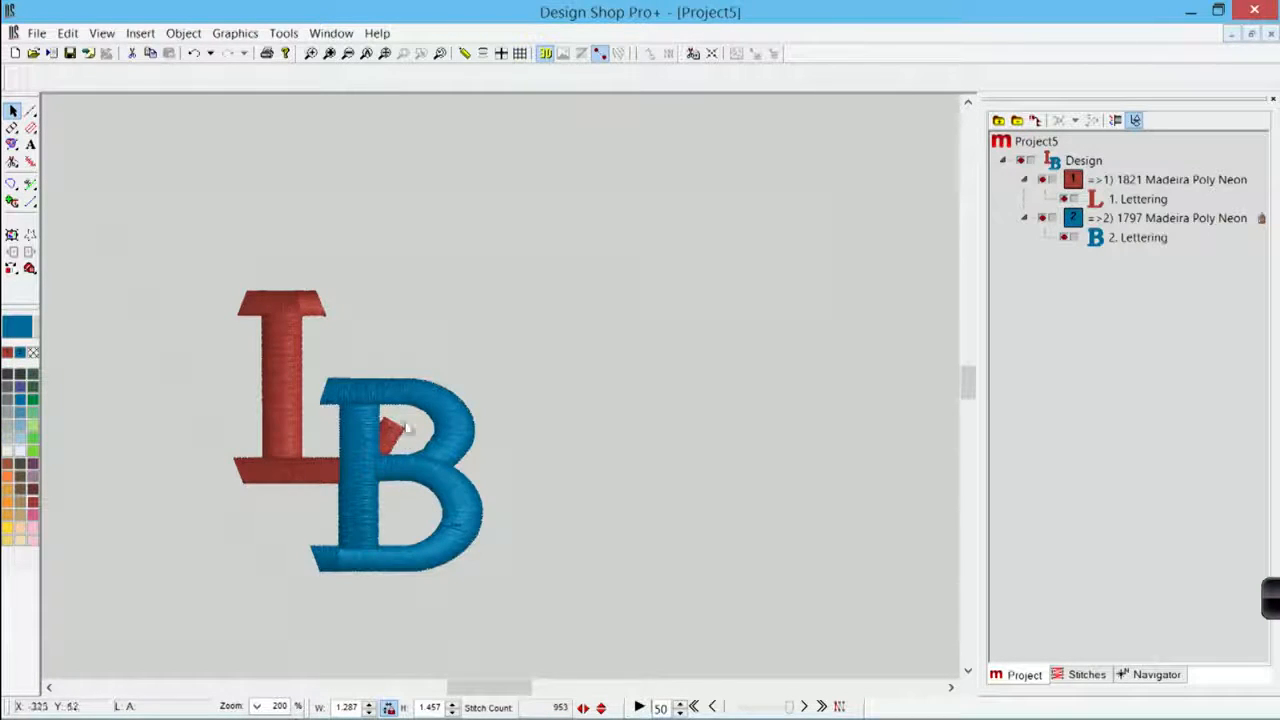
- Move the blue B letter up and away from the red L so the two no longer overlap
left_click(297, 404)
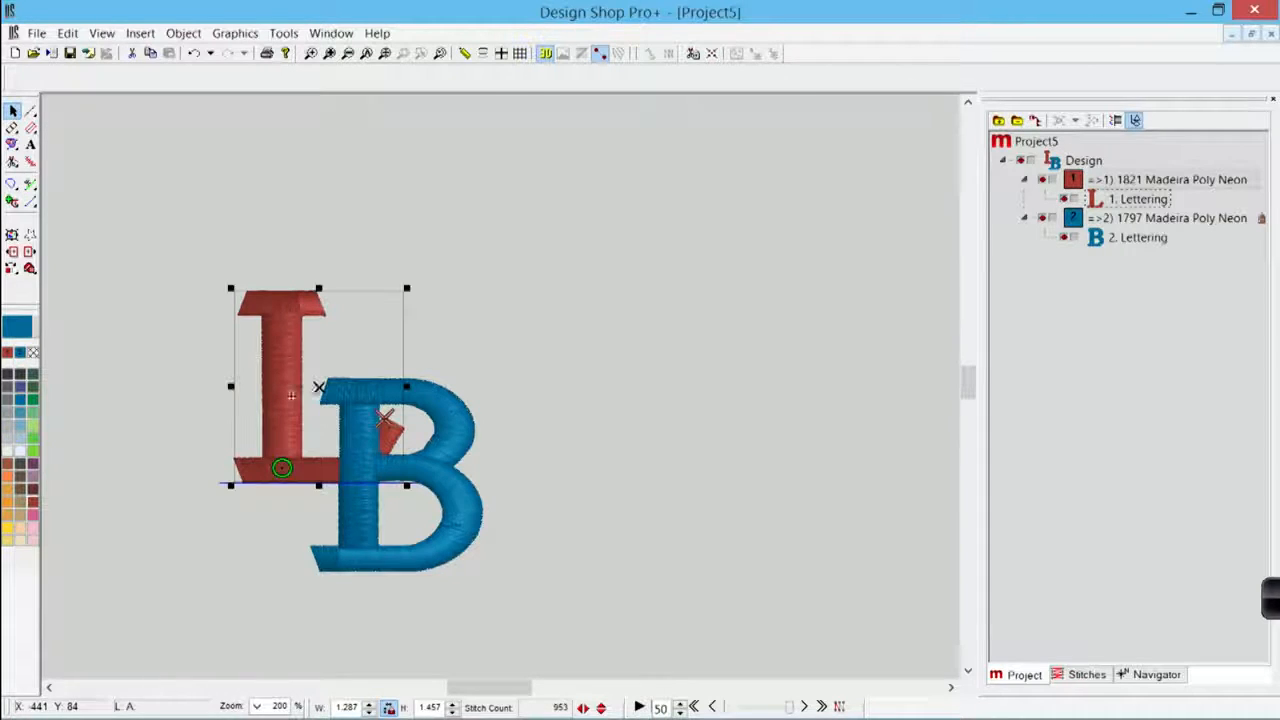
left_click(439, 444)
left_click_drag(420, 440, 747, 165)
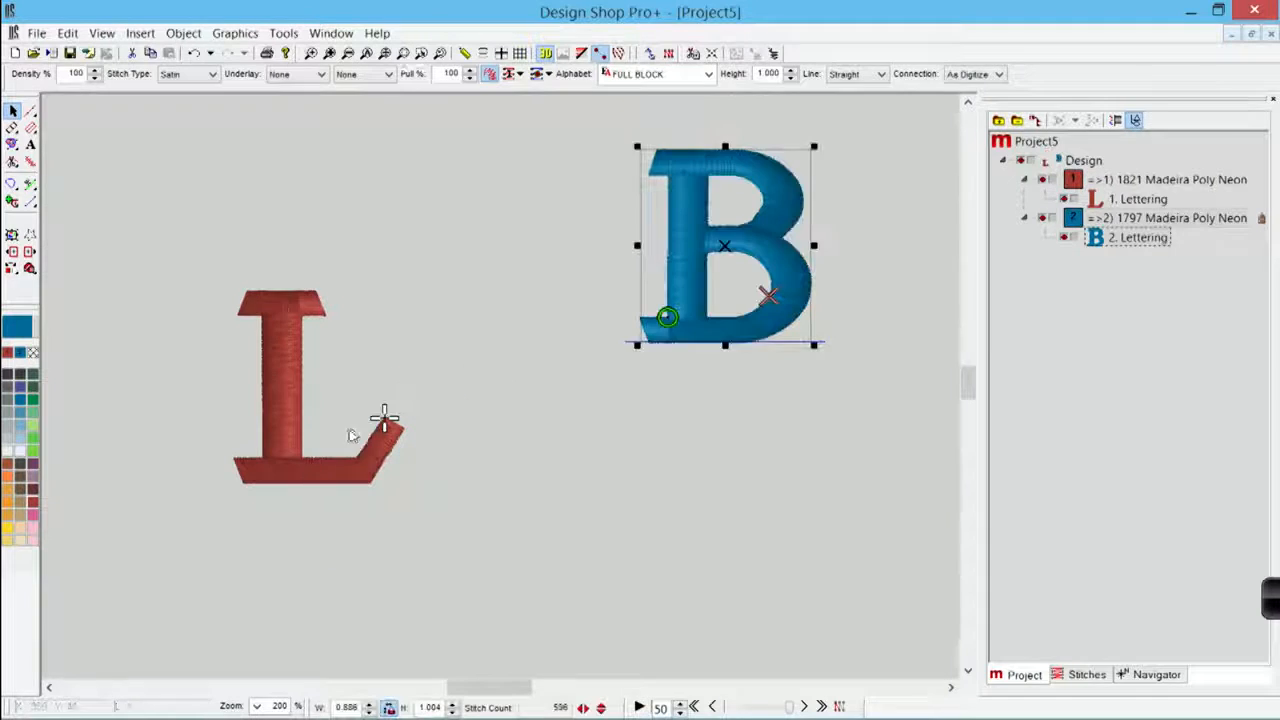
- Convert the red L lettering object to wireframe
left_click(360, 485)
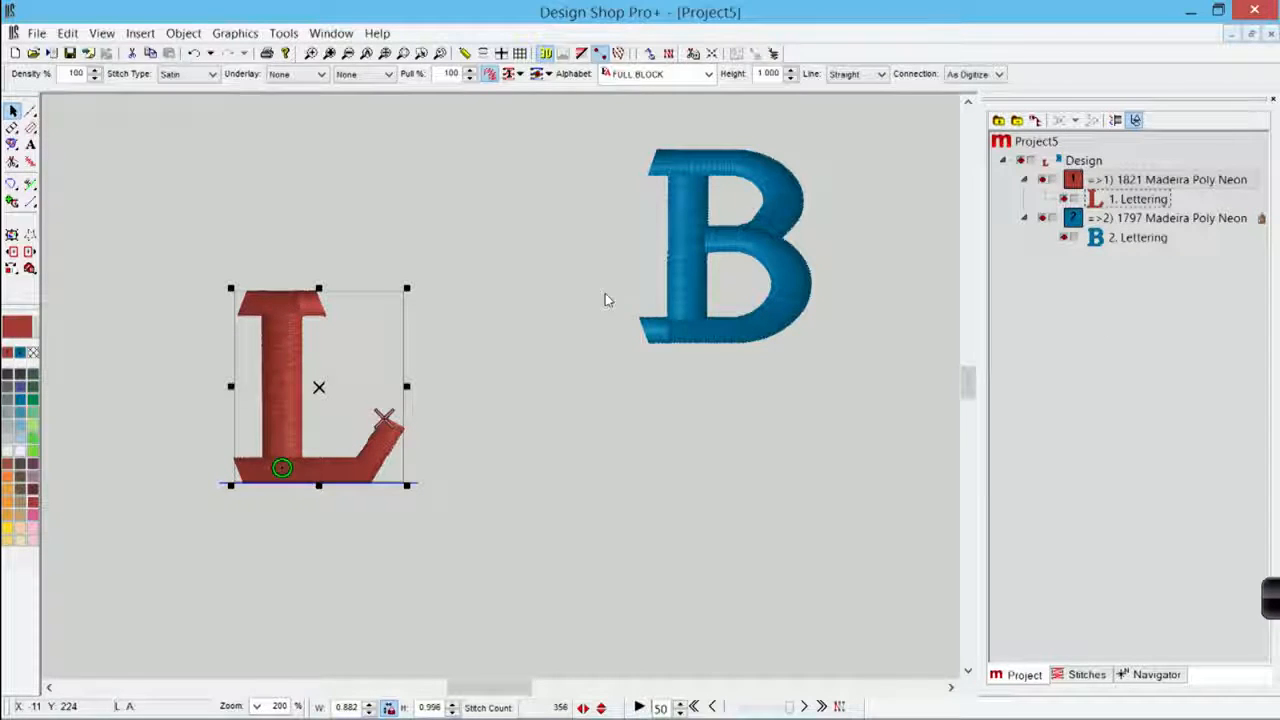
right_click(372, 309)
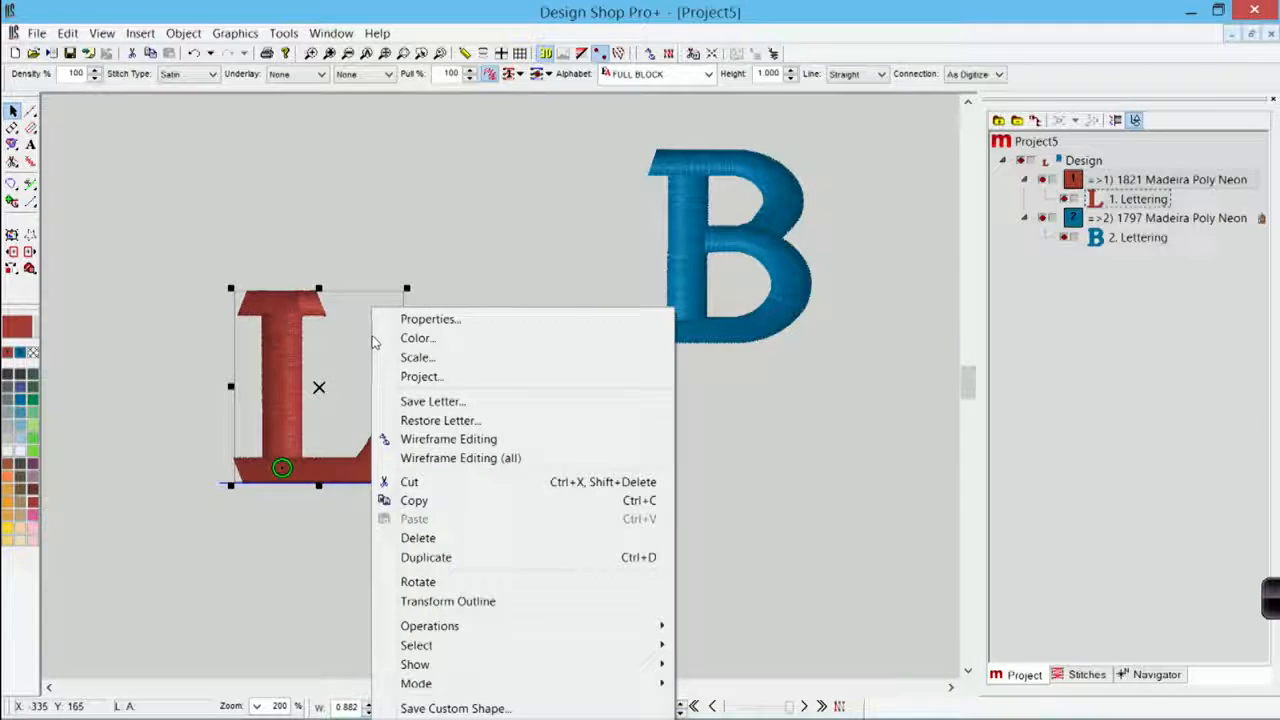
mouse_move(430, 628)
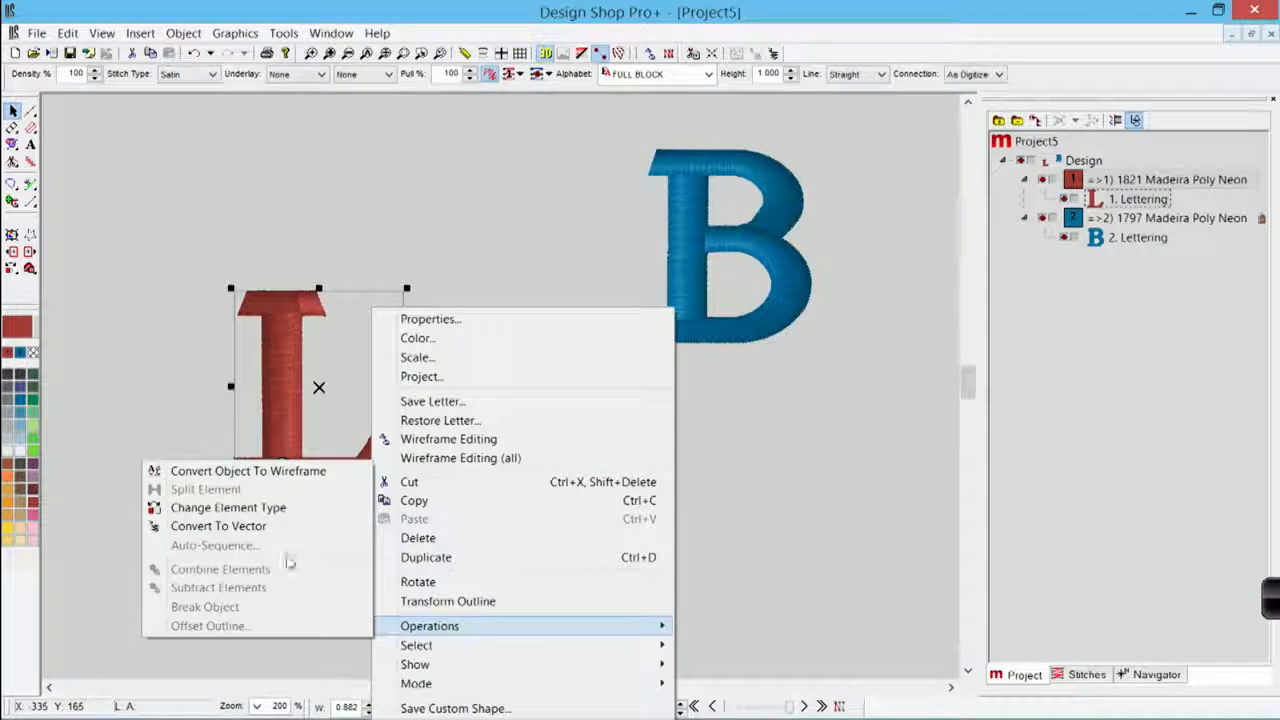
left_click(278, 475)
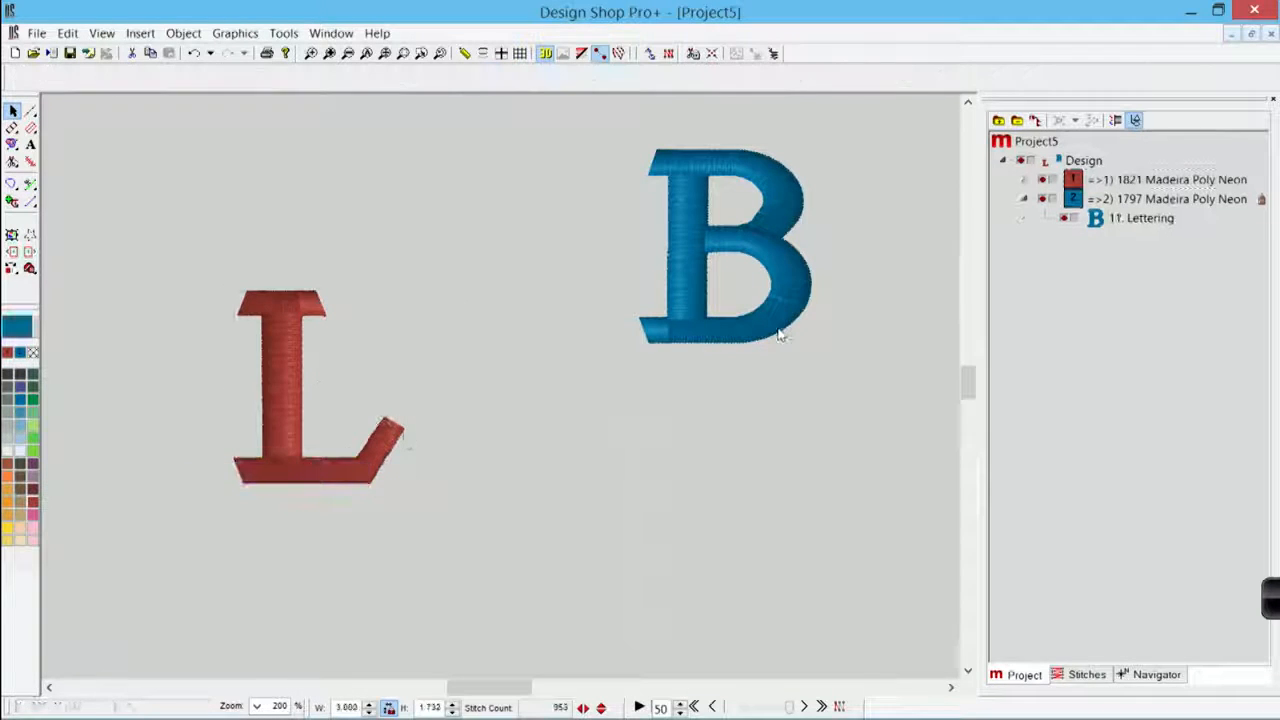
- Expand the red color block and examine the converted L's first four walk stitch and column elements one by one
left_click(1024, 181)
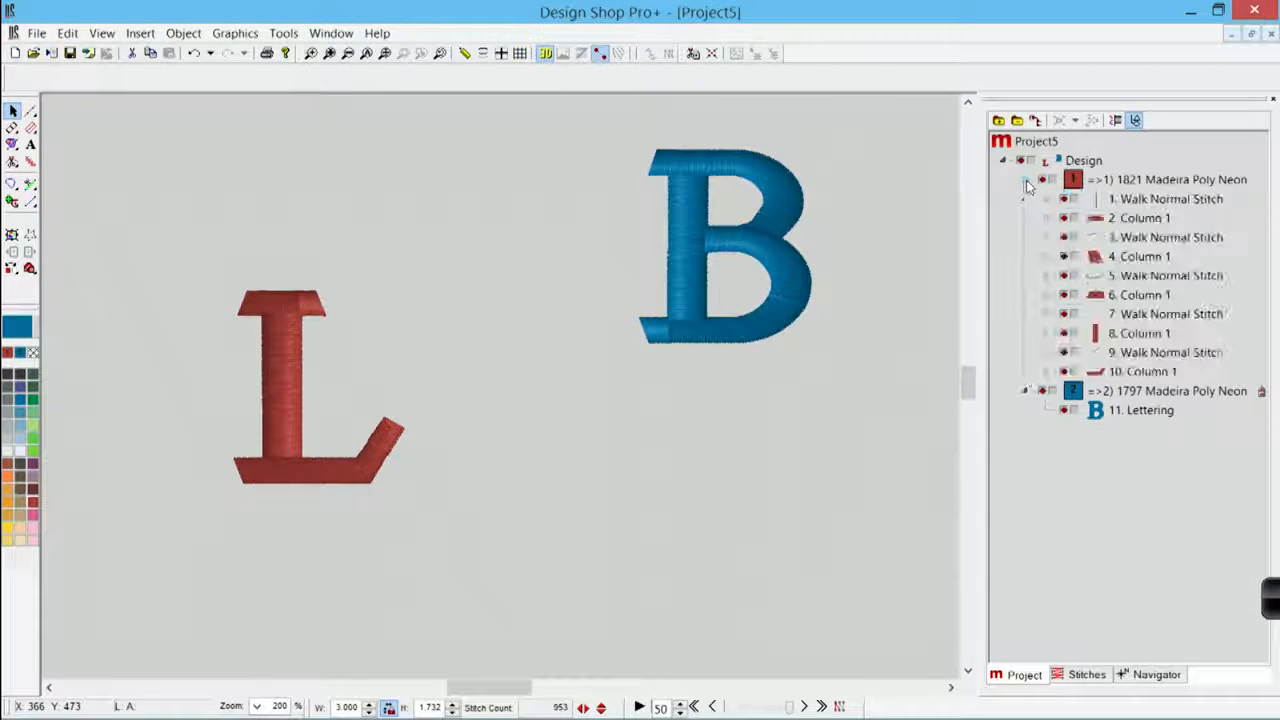
left_click(1160, 200)
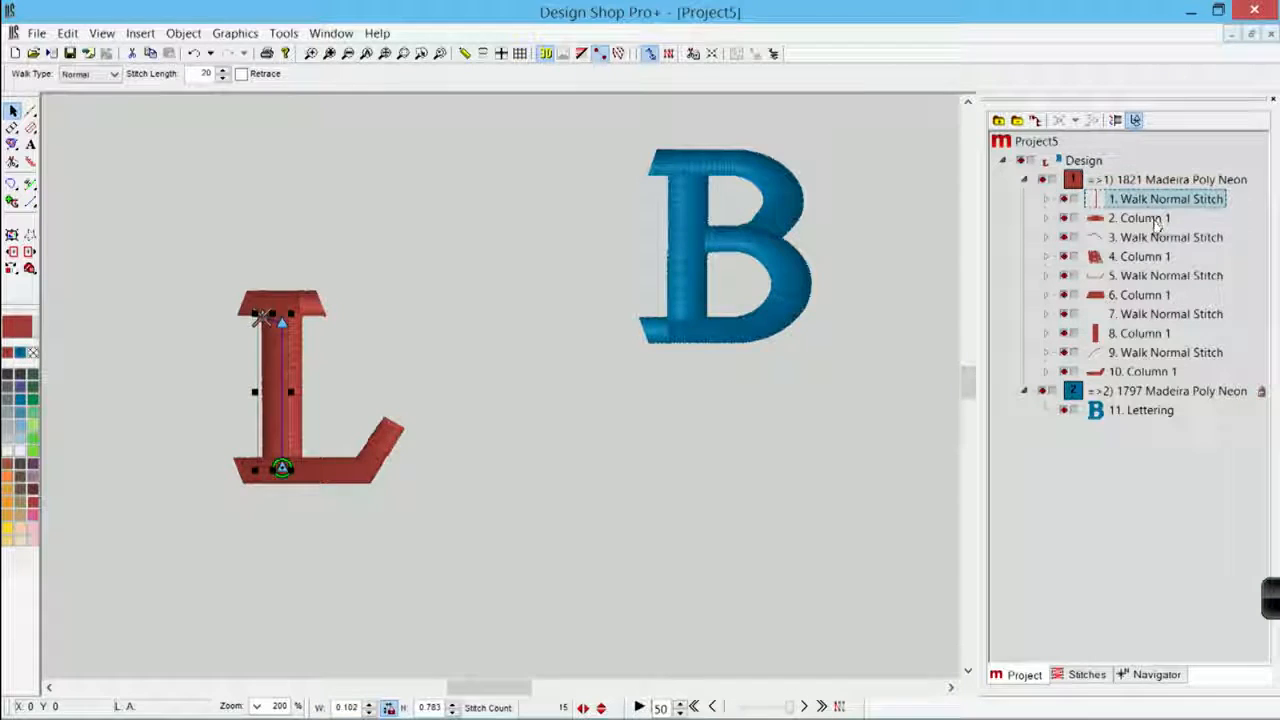
left_click(1158, 220)
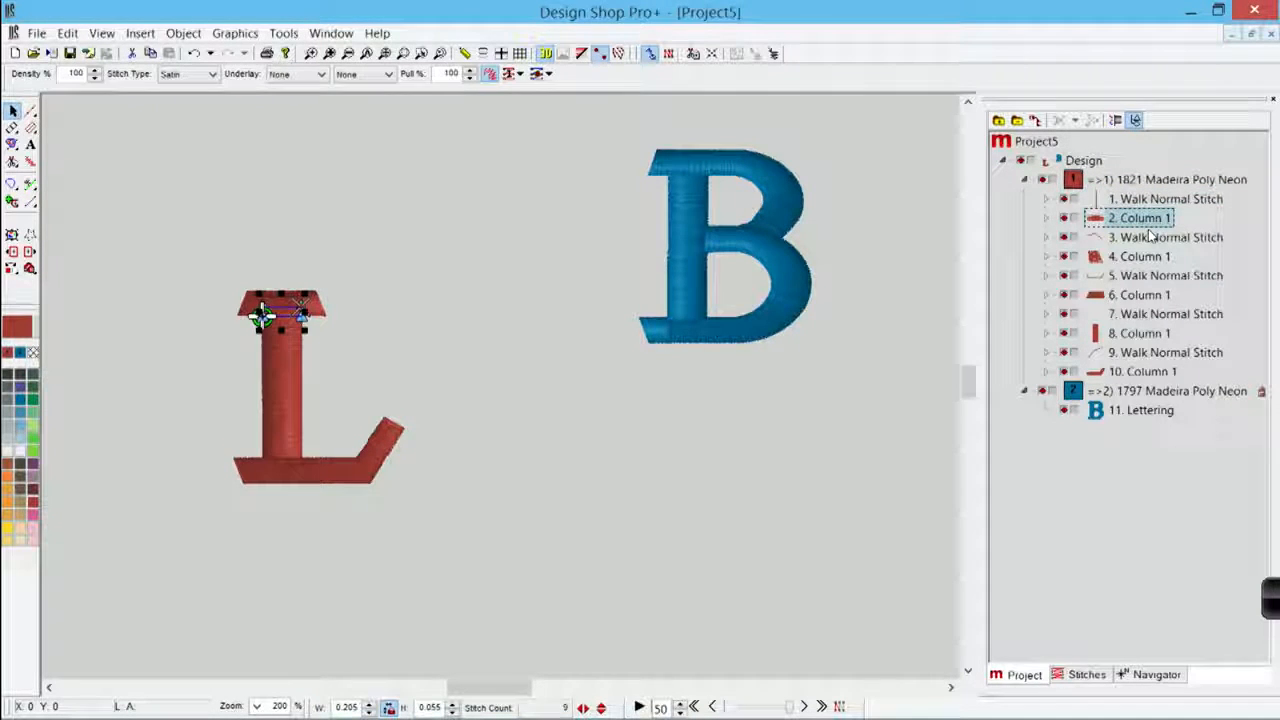
left_click(1152, 239)
left_click(1150, 259)
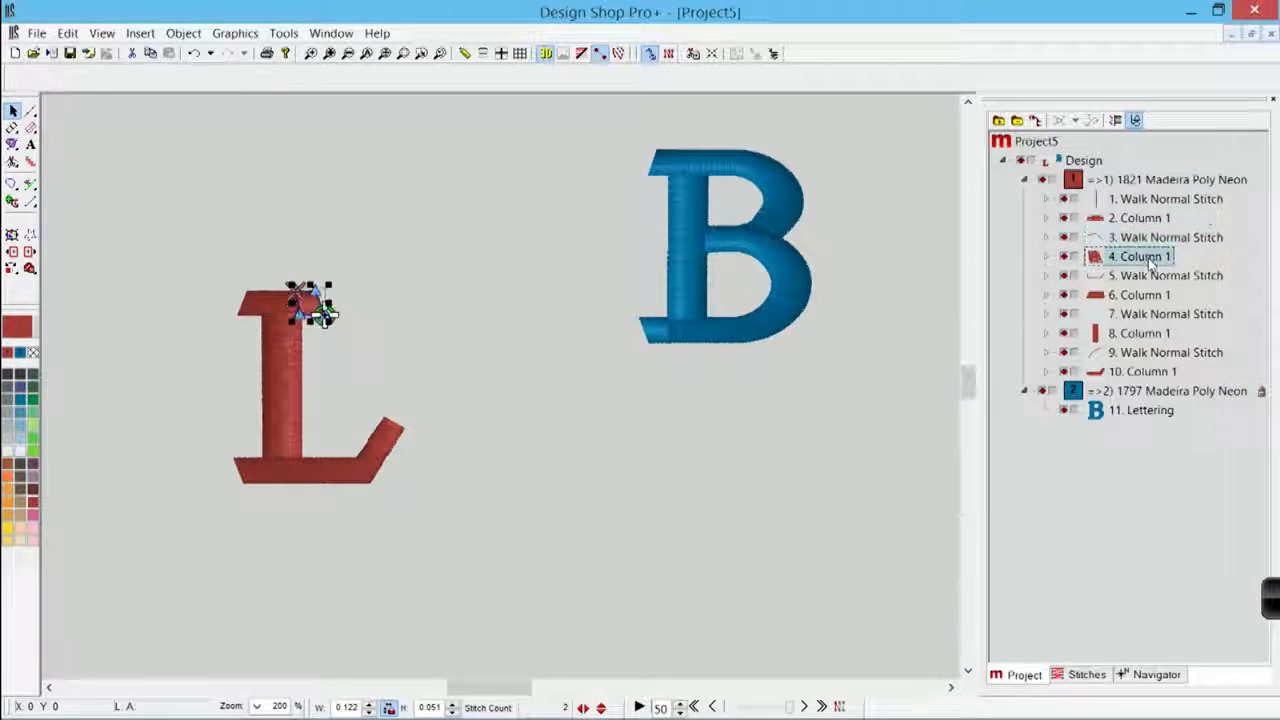
left_click(515, 432)
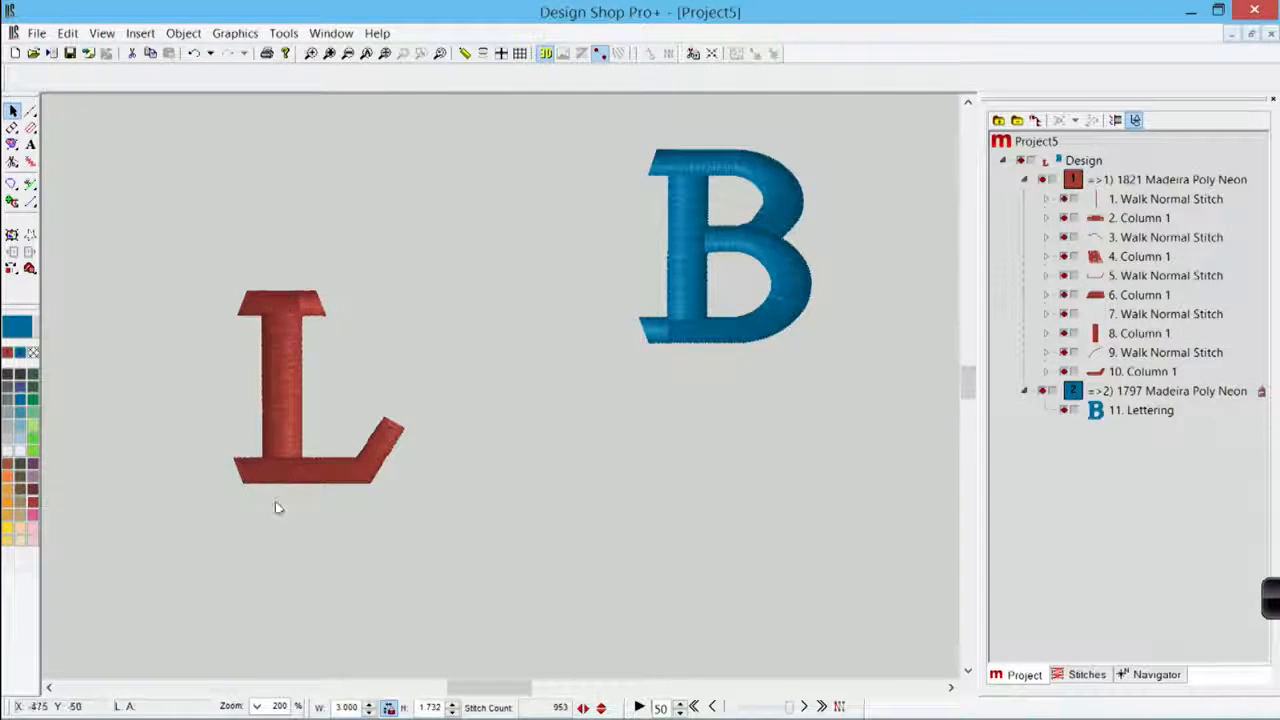
- Delete the wireframe end points of the L's bottom column element to remove its upturned tip
left_click(311, 53)
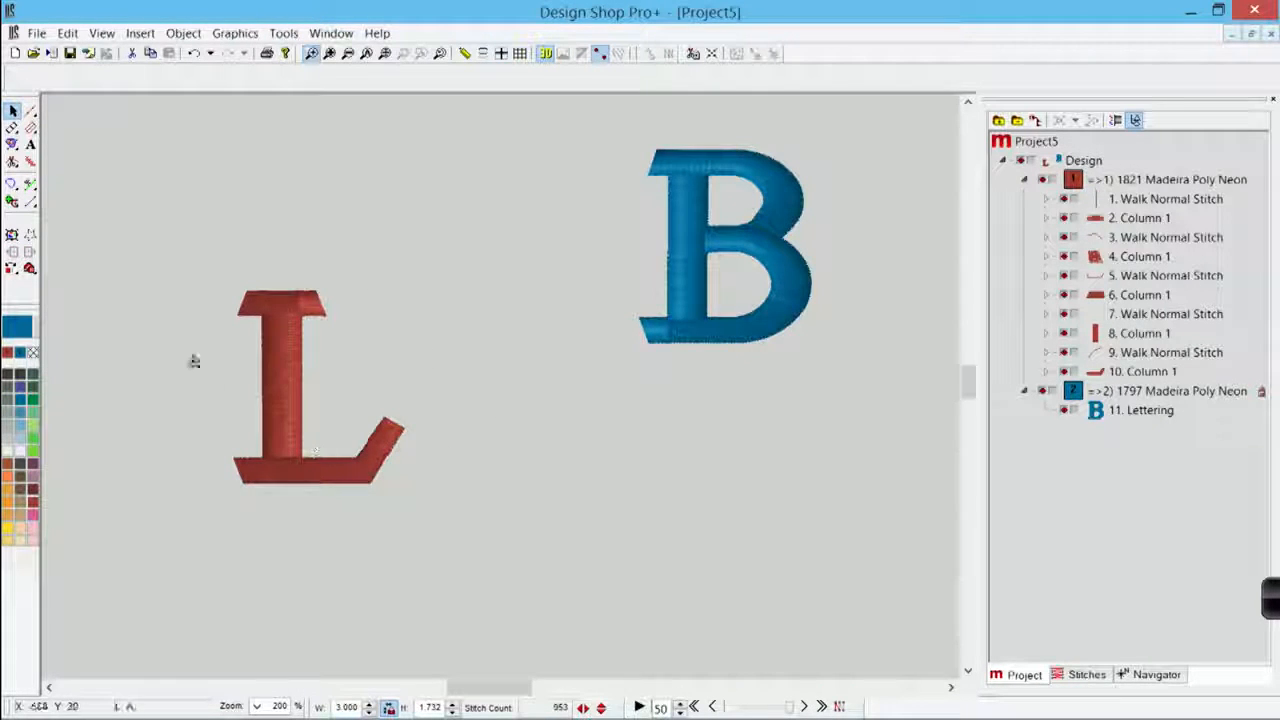
left_click_drag(200, 250, 444, 529)
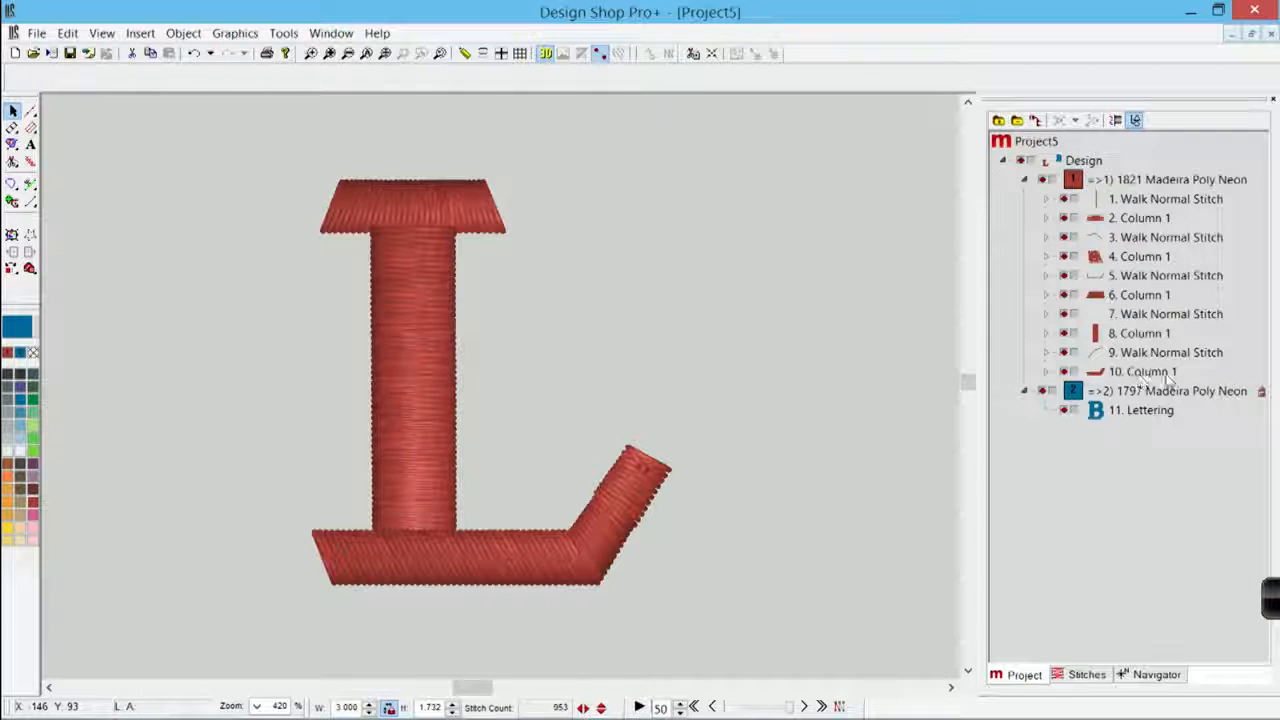
left_click(645, 483)
left_click(645, 483)
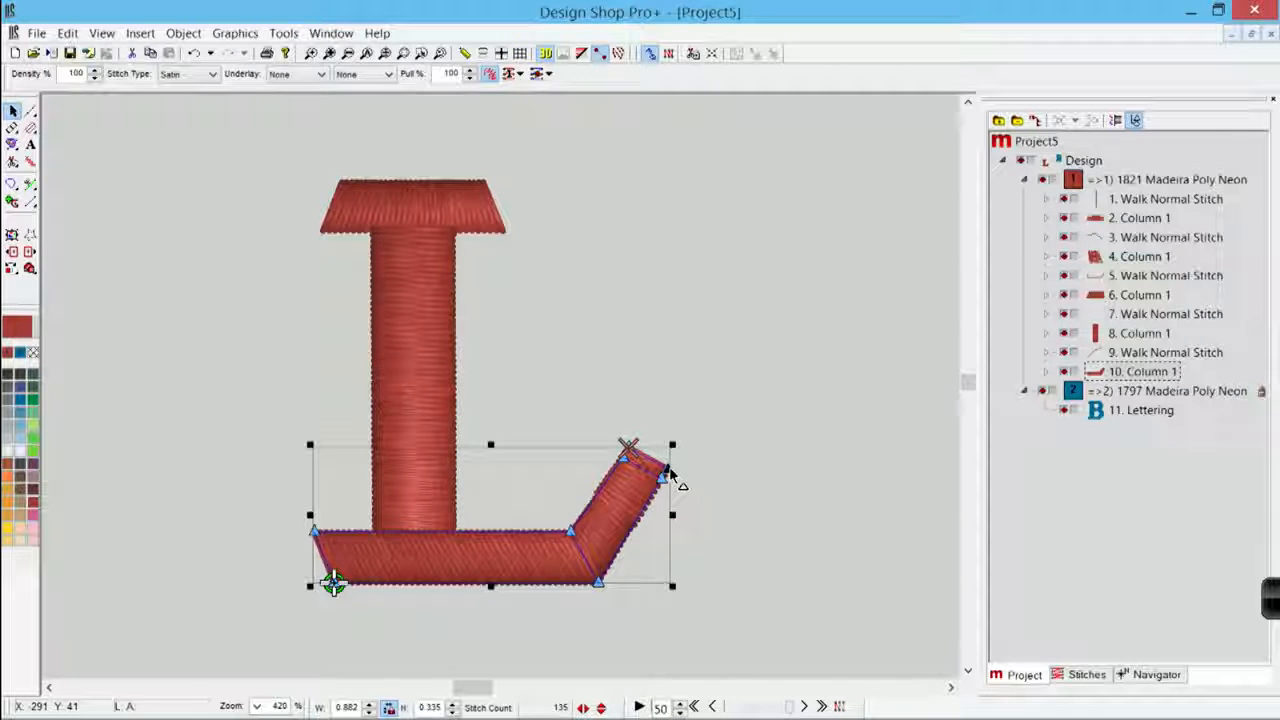
left_click_drag(667, 472, 664, 482)
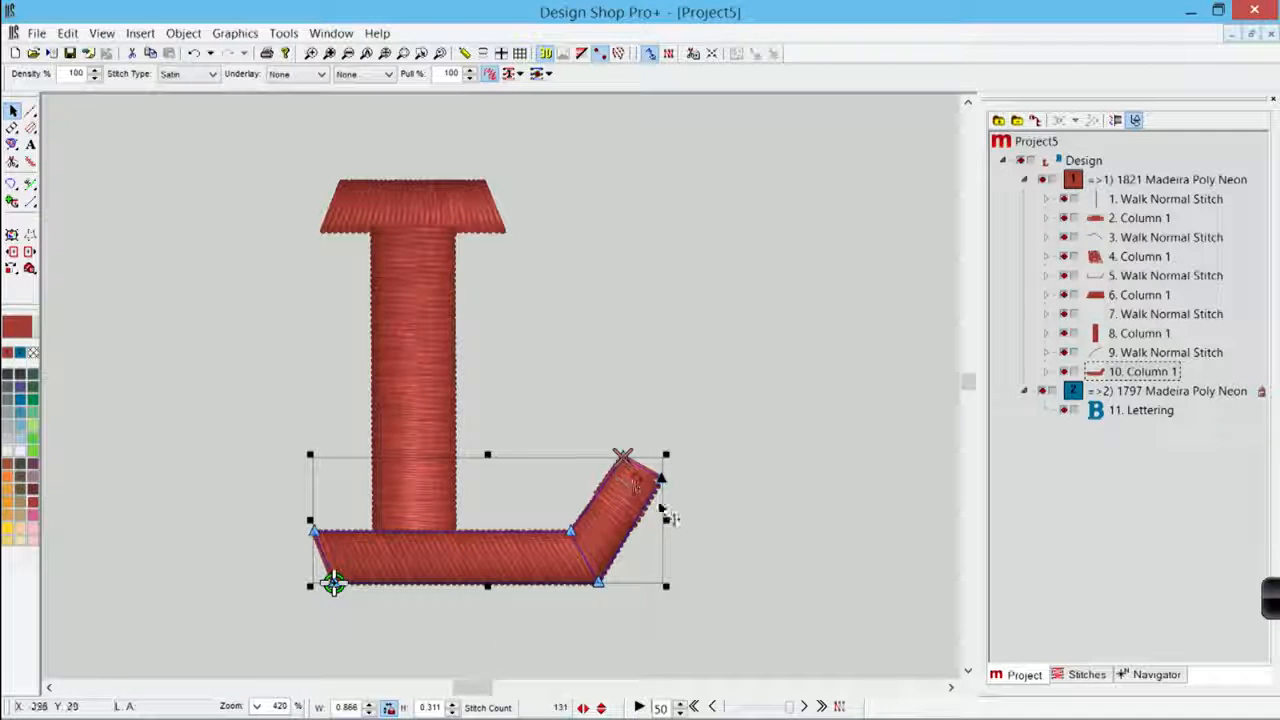
key("Delete")
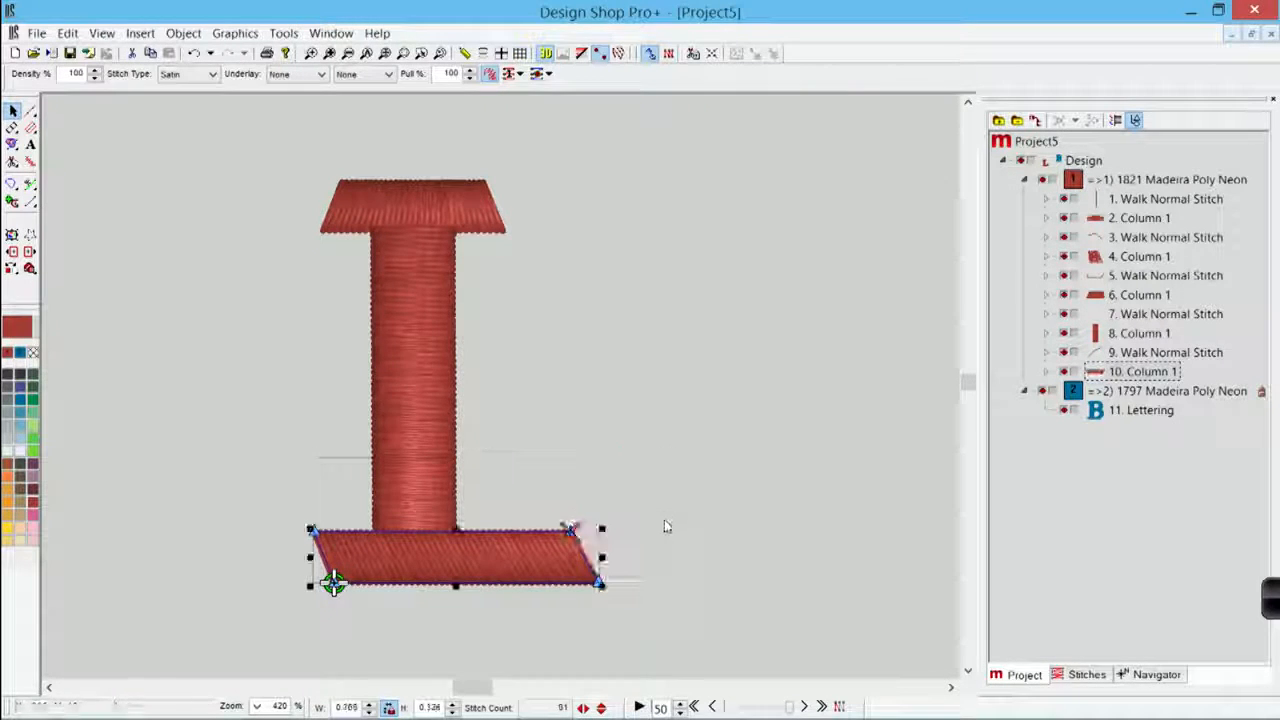
left_click(672, 470)
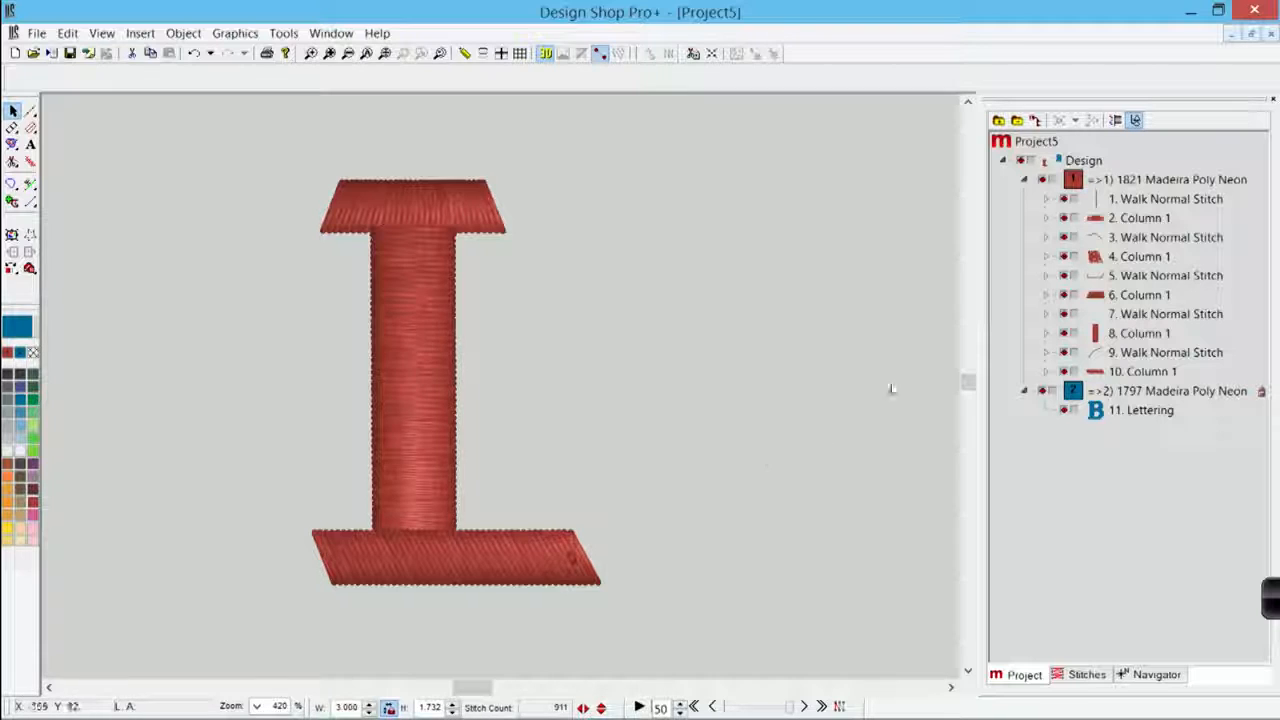
- Move the blue B letter so that its stem overlaps the end of the L's shortened foot
left_click(384, 53)
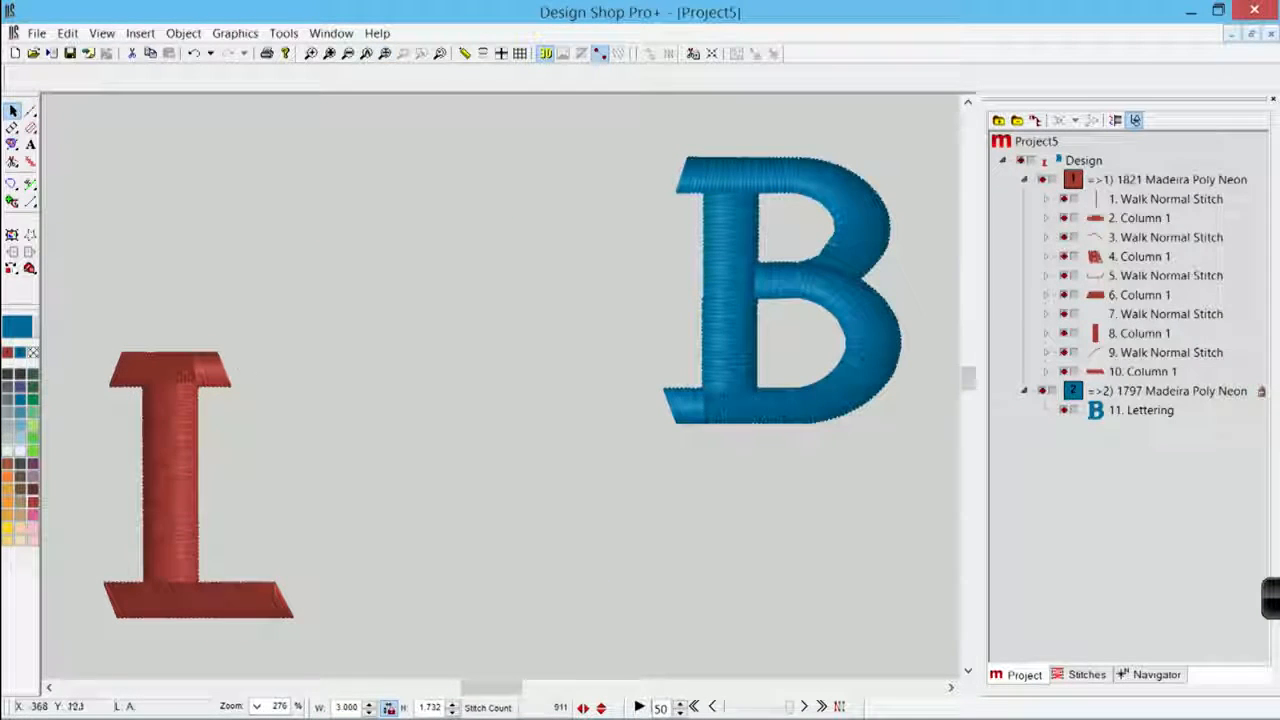
left_click(778, 285)
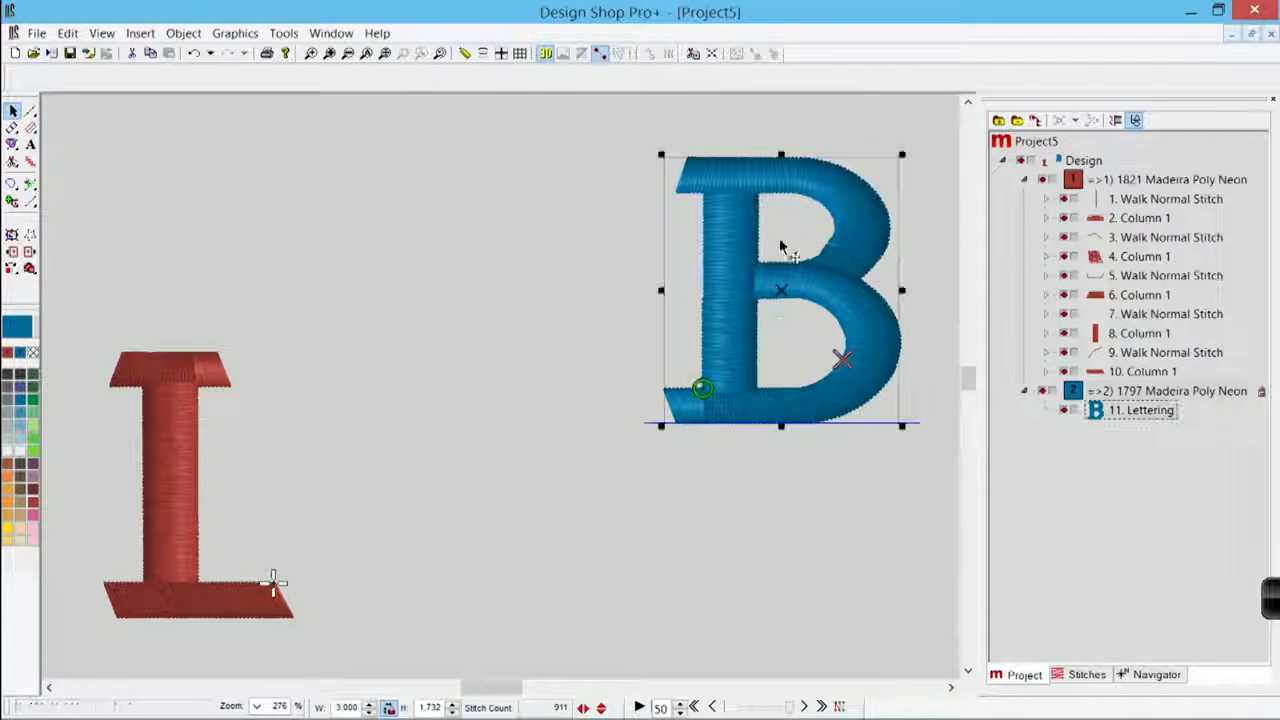
left_click_drag(777, 226, 318, 545)
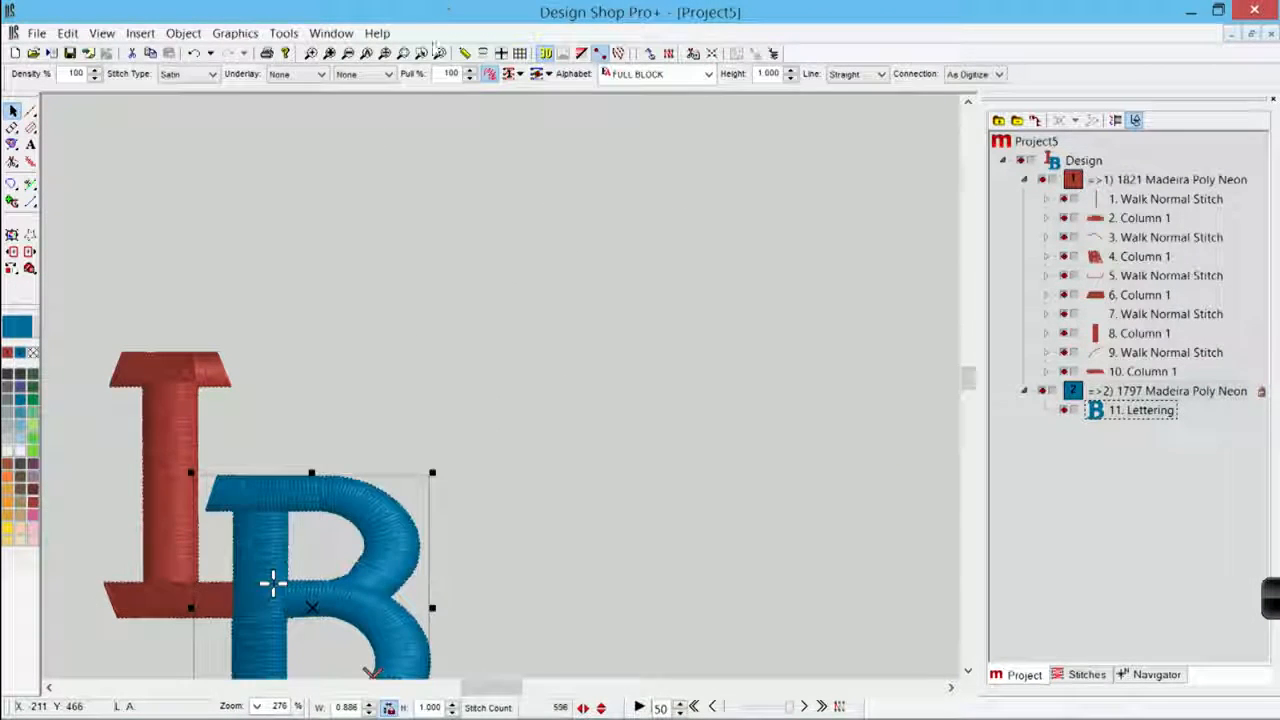
left_click(386, 54)
left_click(676, 187)
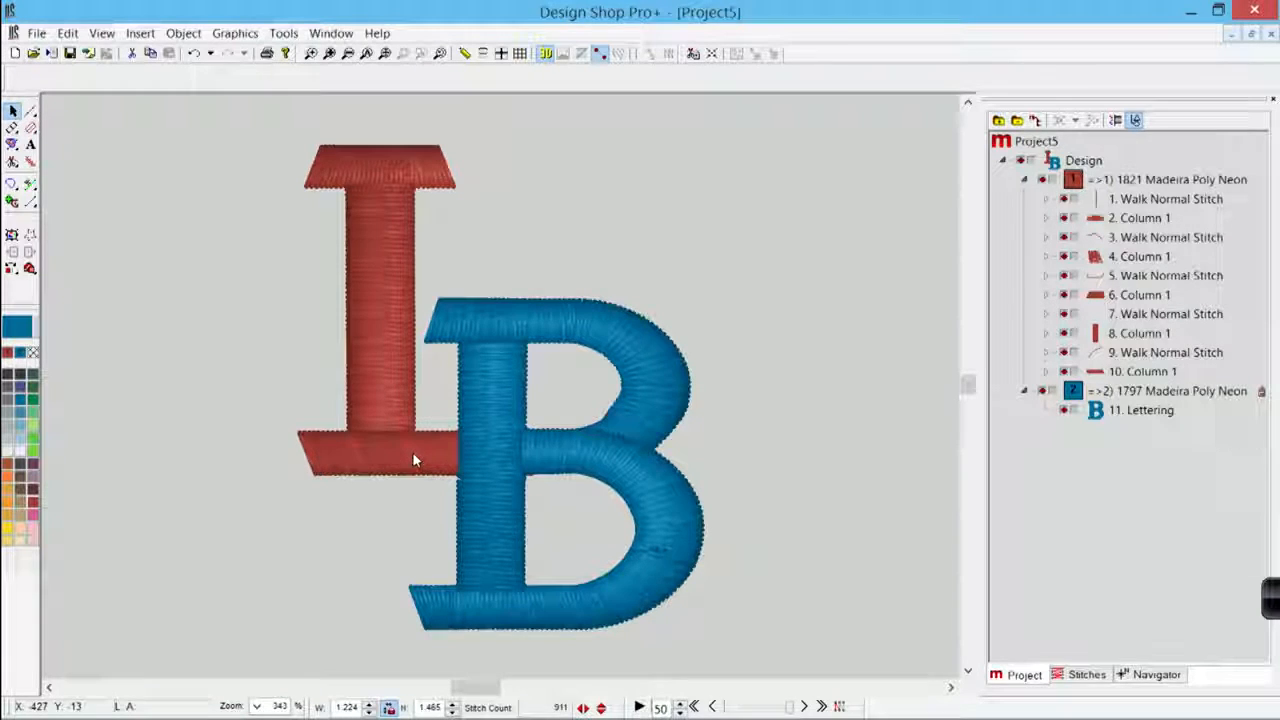
- Examine the Tie In And Tie Off settings in the object properties of the L's bottom column element
left_click(508, 433)
left_click(372, 462)
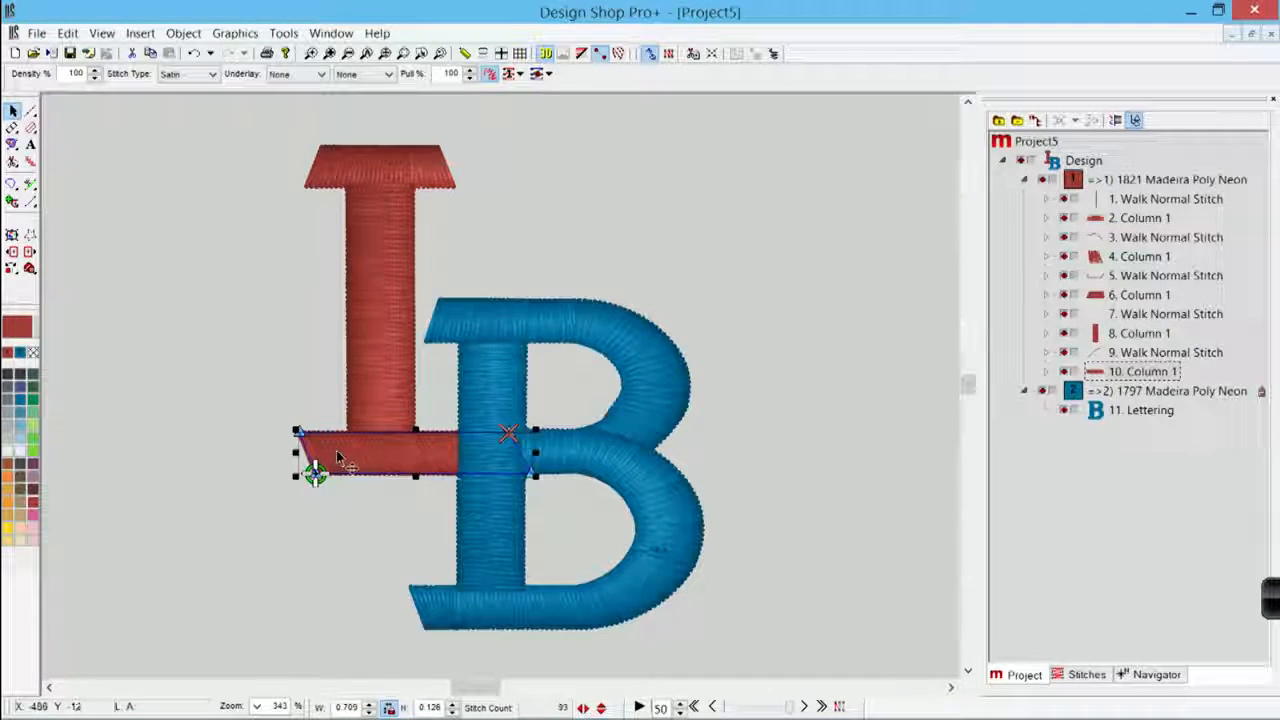
right_click(336, 452)
left_click(424, 136)
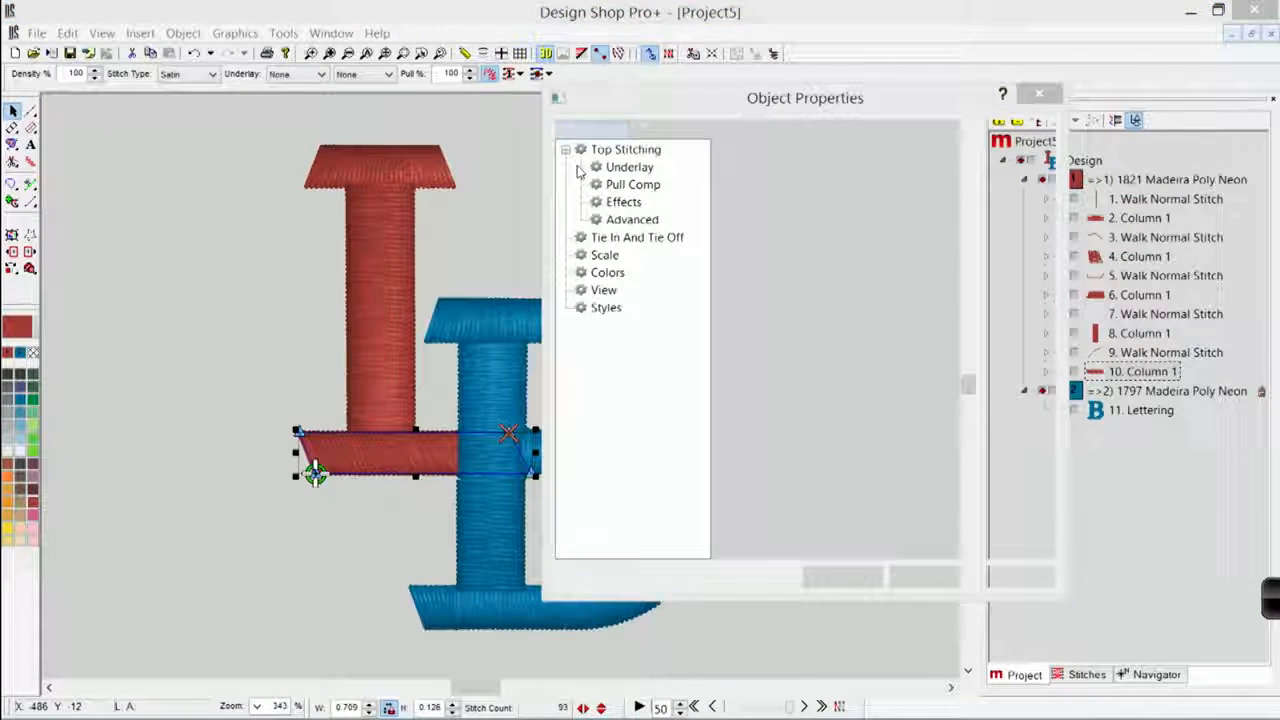
left_click(651, 237)
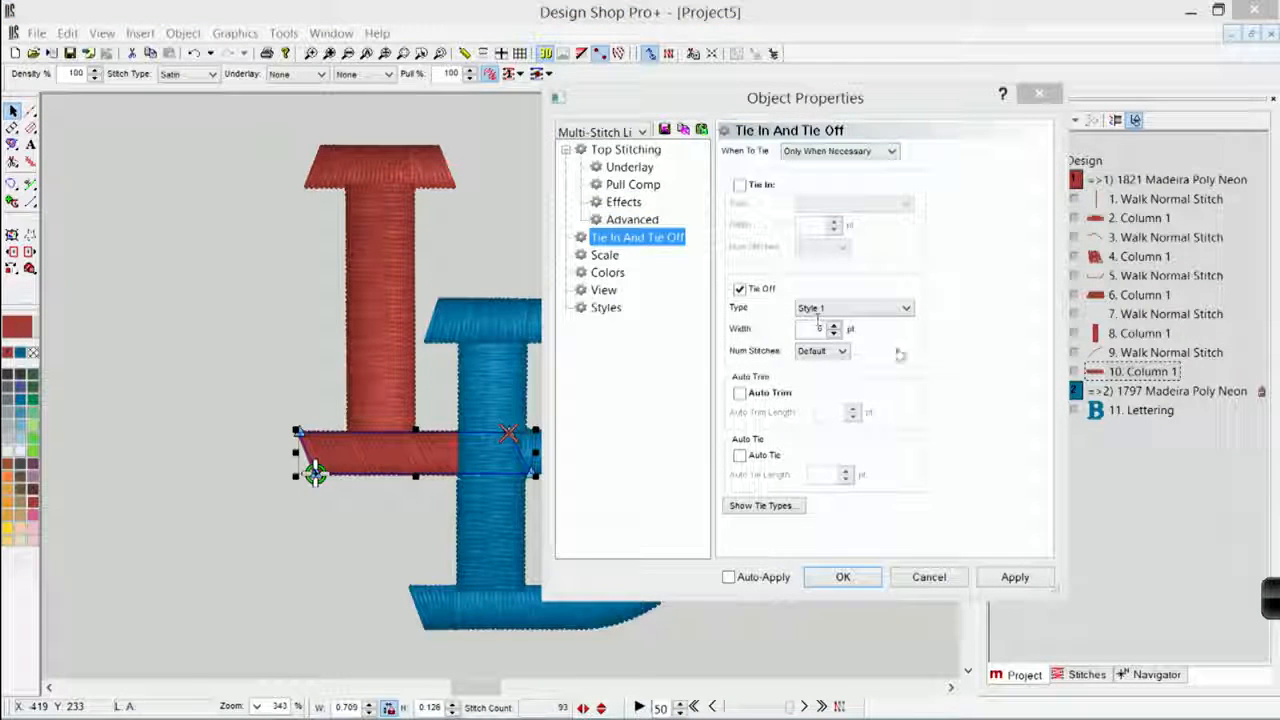
left_click(841, 576)
left_click(814, 440)
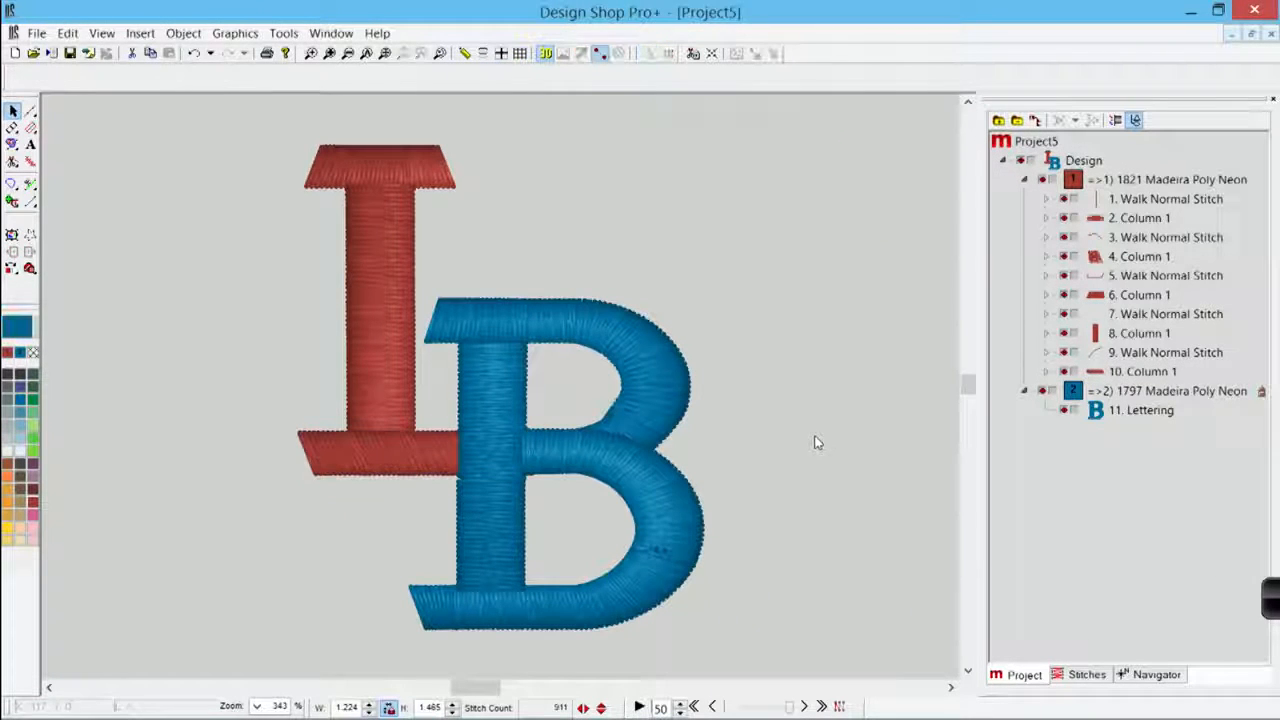